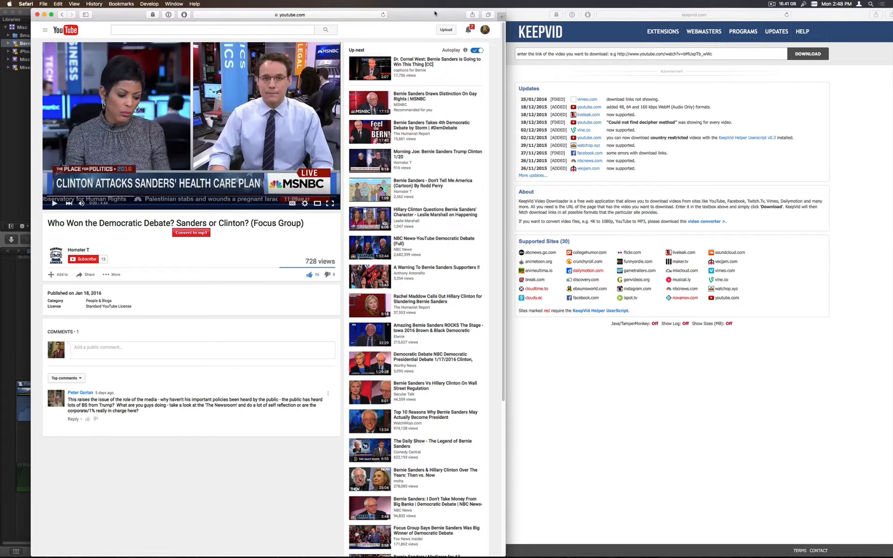
- Fit the YouTube window beside the KeepVid page and skim the focus-group video at several points up to about 3:03
drag(435, 9, 418, 12)
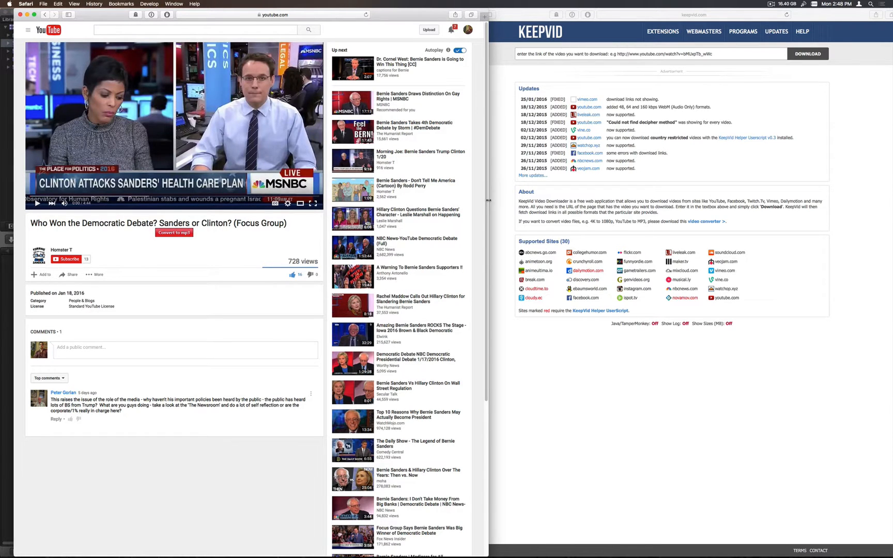
drag(488, 200, 474, 204)
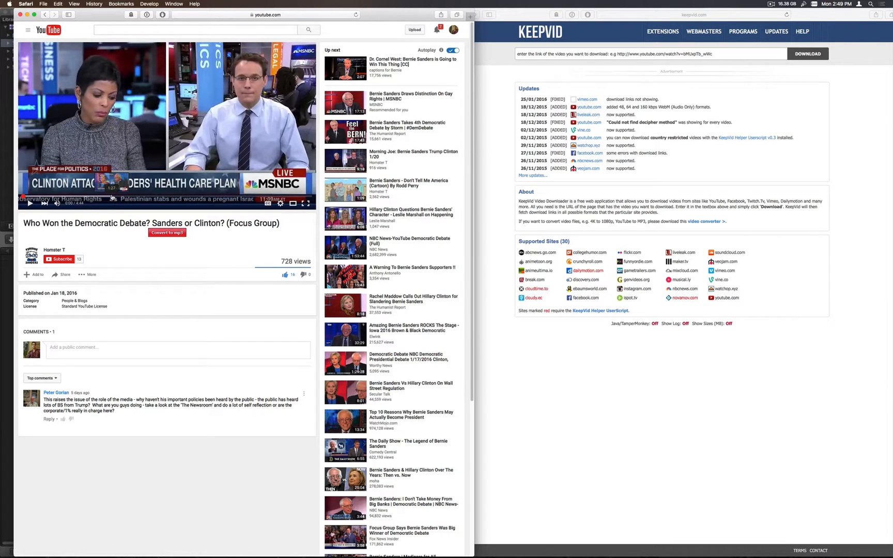
click(91, 197)
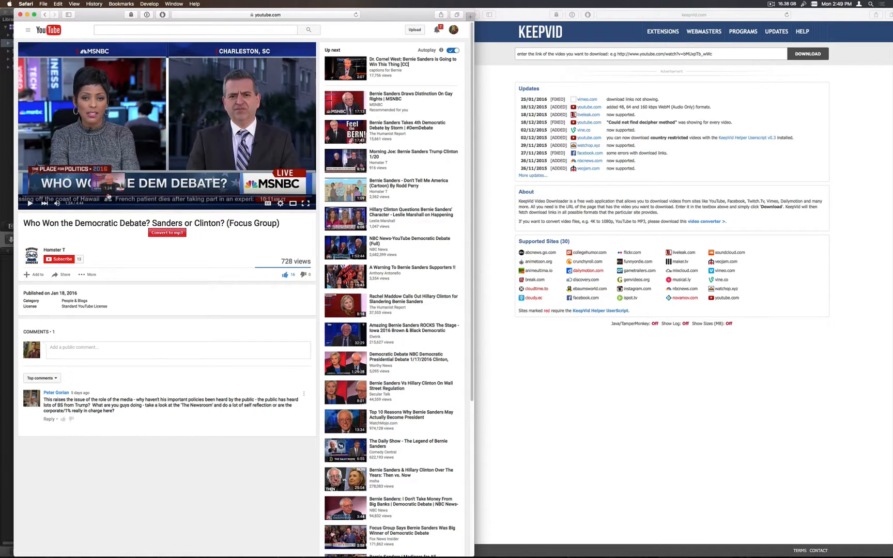
click(105, 197)
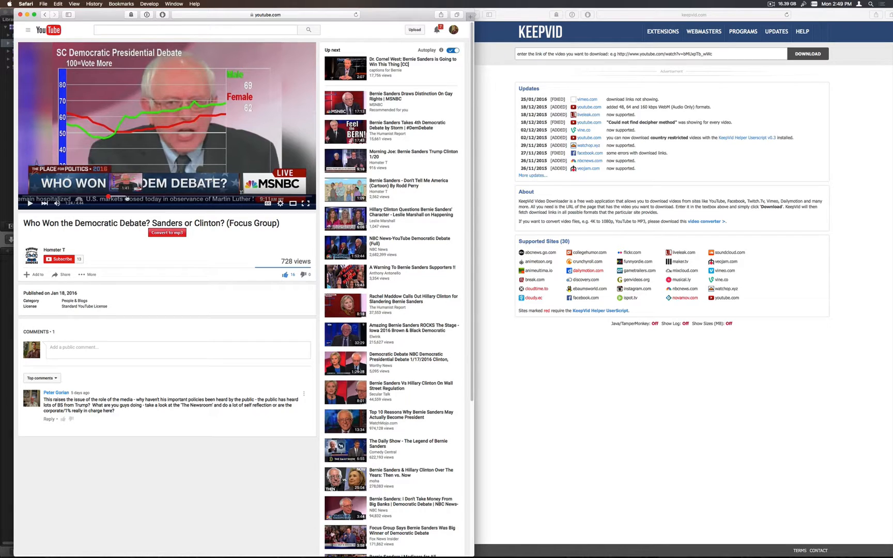
click(136, 198)
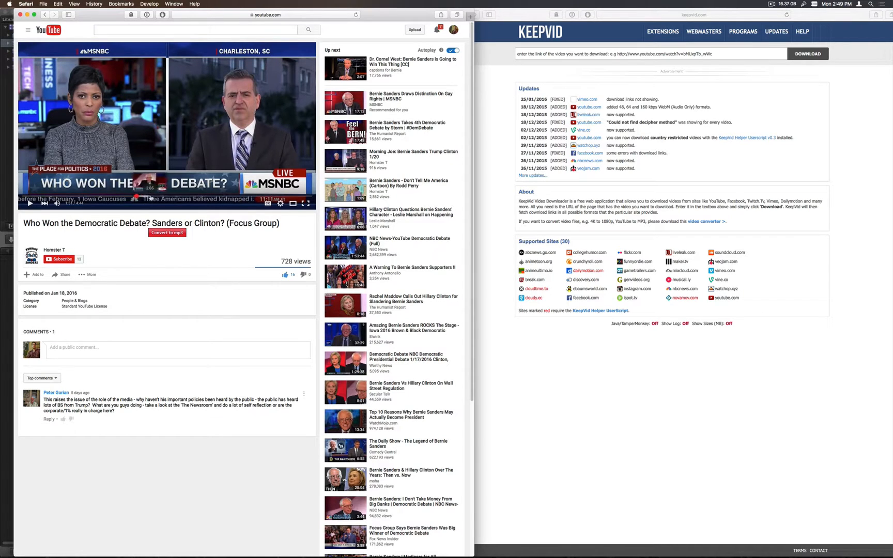
click(210, 198)
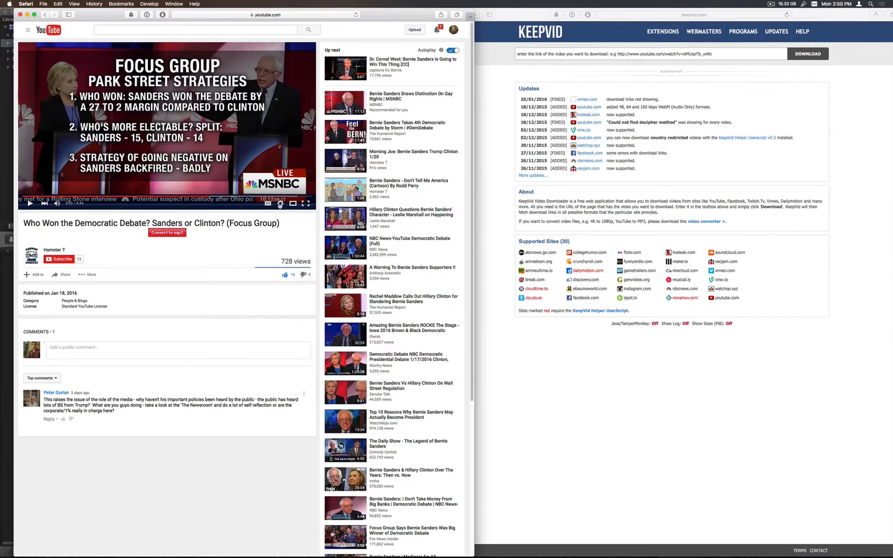
- Check the quality options offered for the video, playing a few seconds of it and pausing again
click(280, 203)
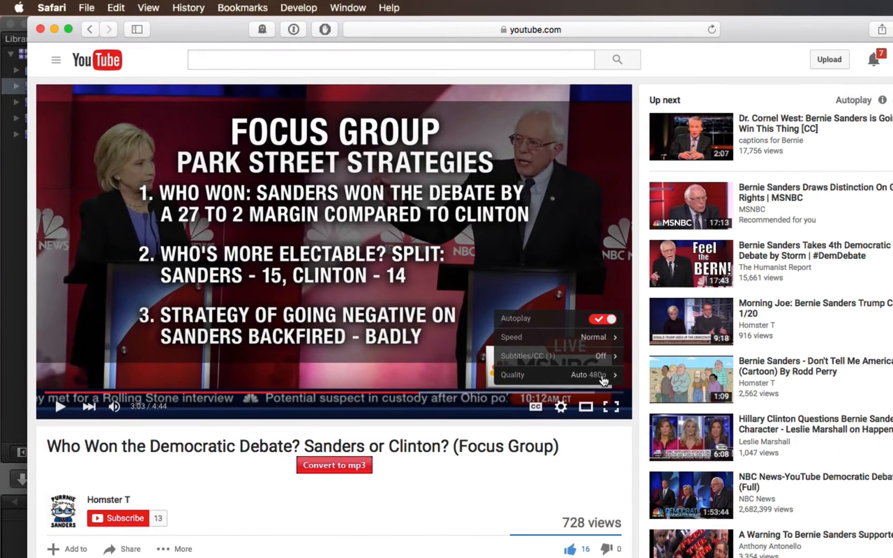
click(604, 380)
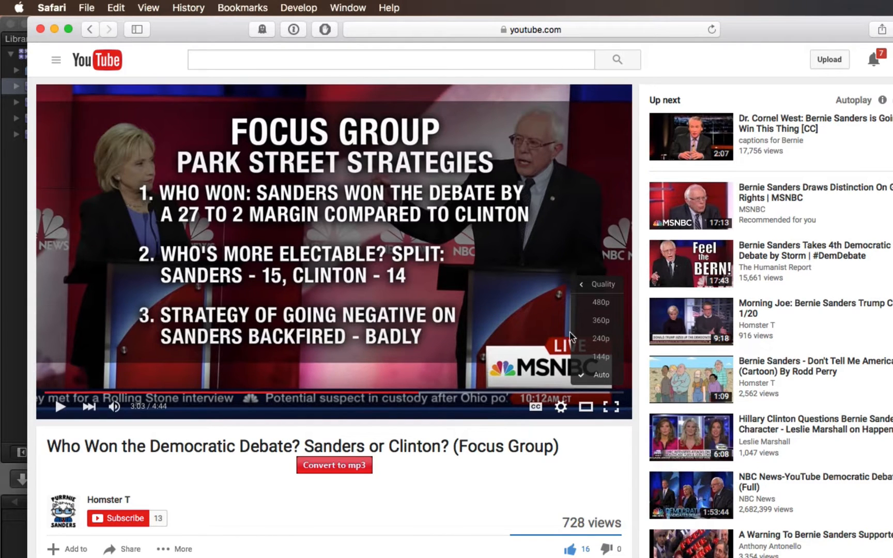
click(62, 409)
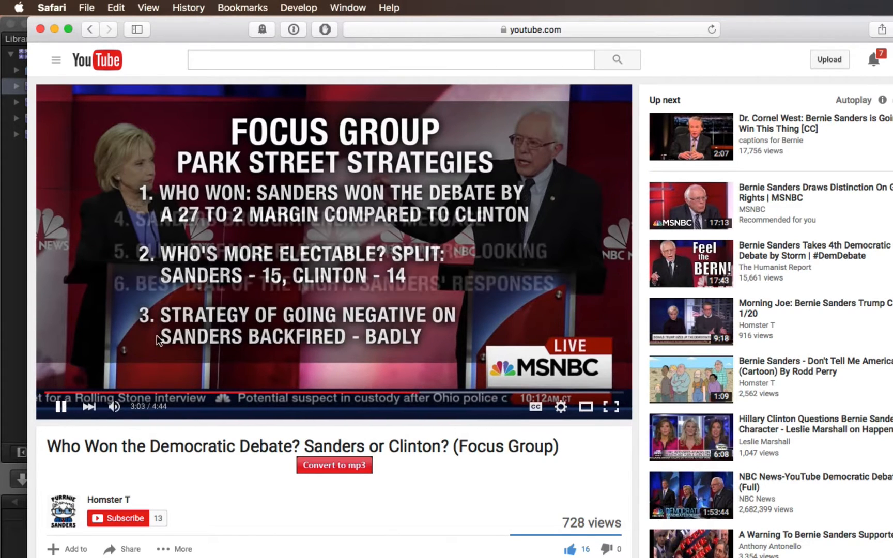
click(561, 406)
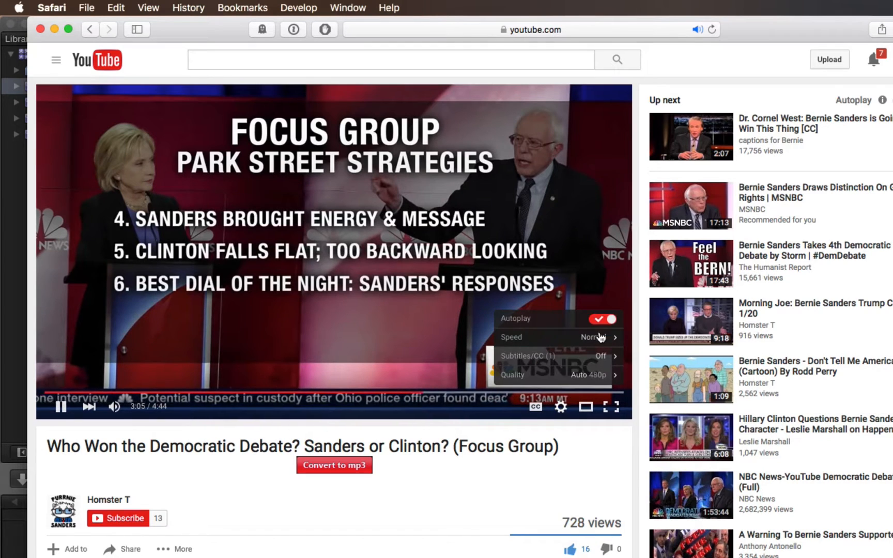
click(591, 377)
click(591, 383)
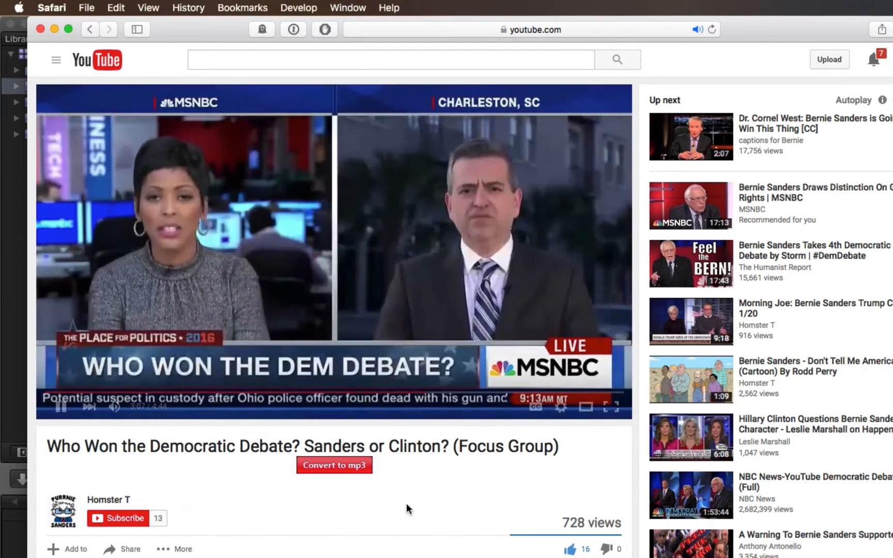
click(65, 412)
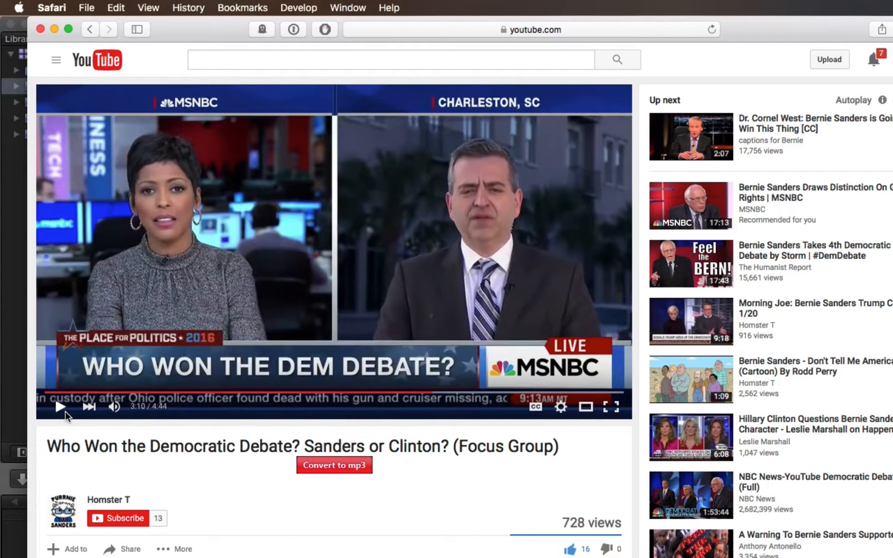
- Copy the video's YouTube address and submit it on the KeepVid page to get its download links
click(447, 26)
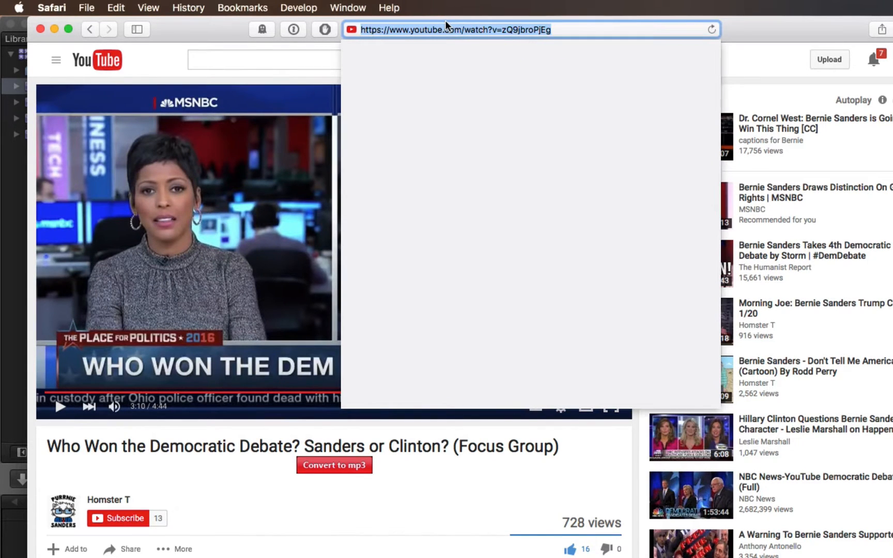
key(super+c)
key(ctrl+Right)
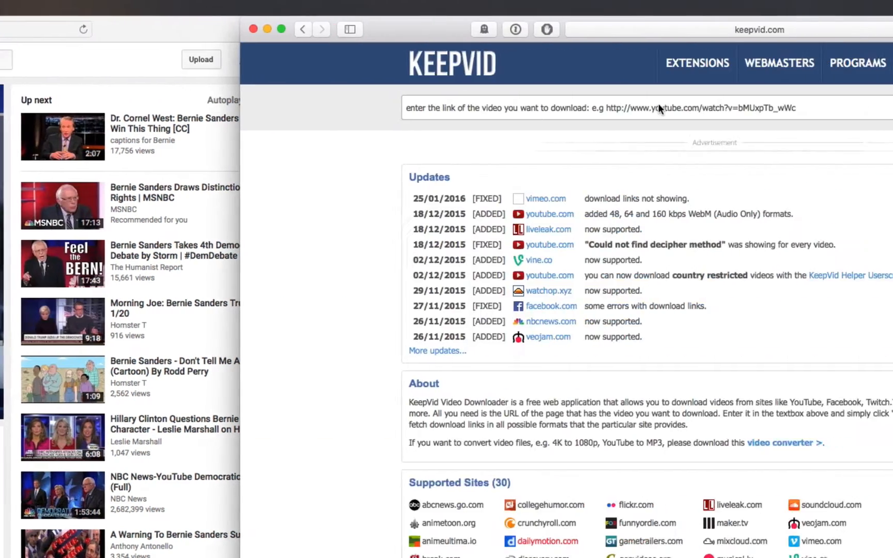
click(387, 115)
key(super+v)
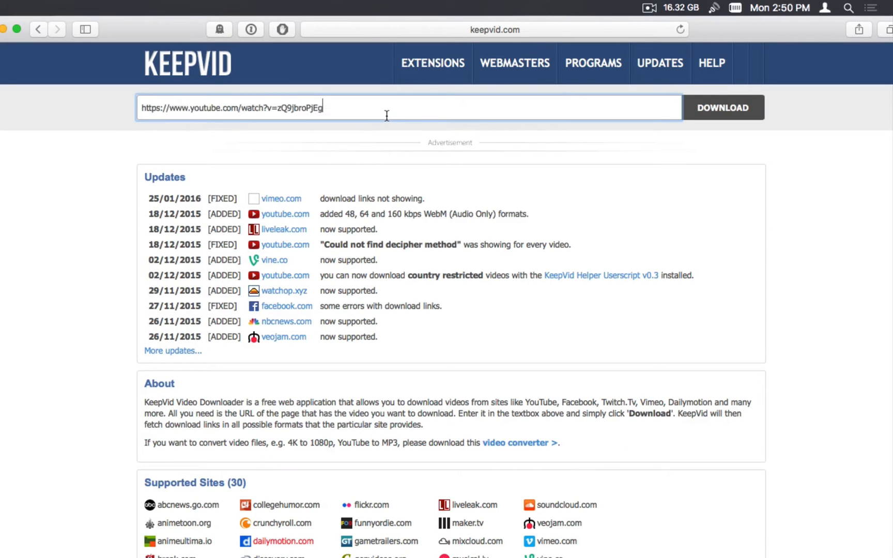
click(744, 114)
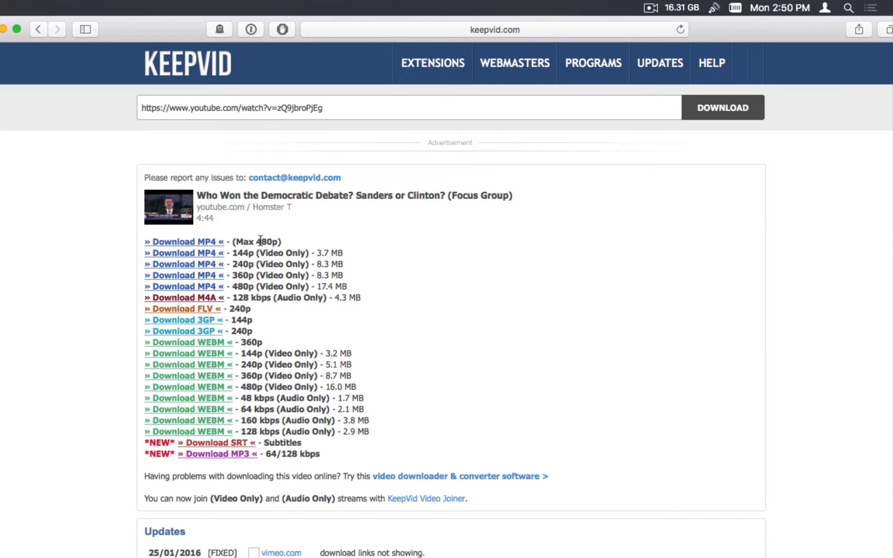
- Download the video as MP4 (Max 480p) and show the downloaded file in its Finder folder
click(194, 243)
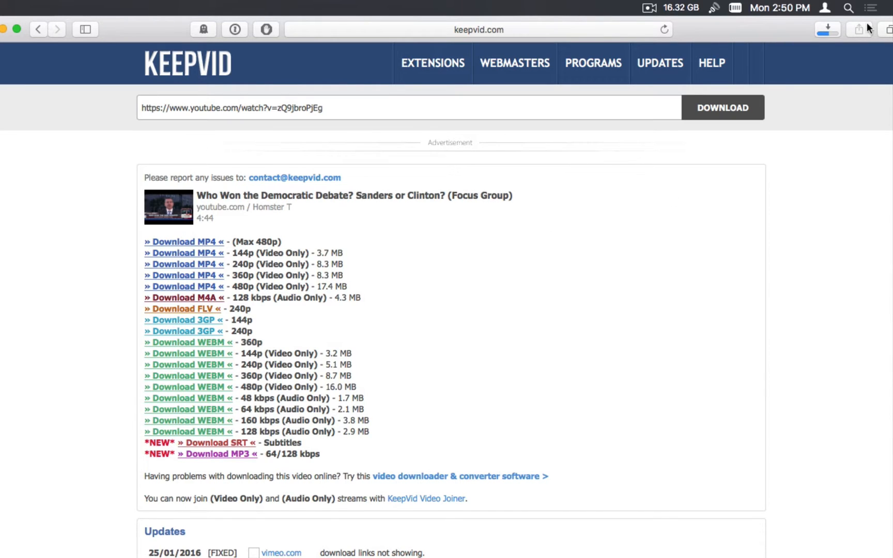
click(829, 30)
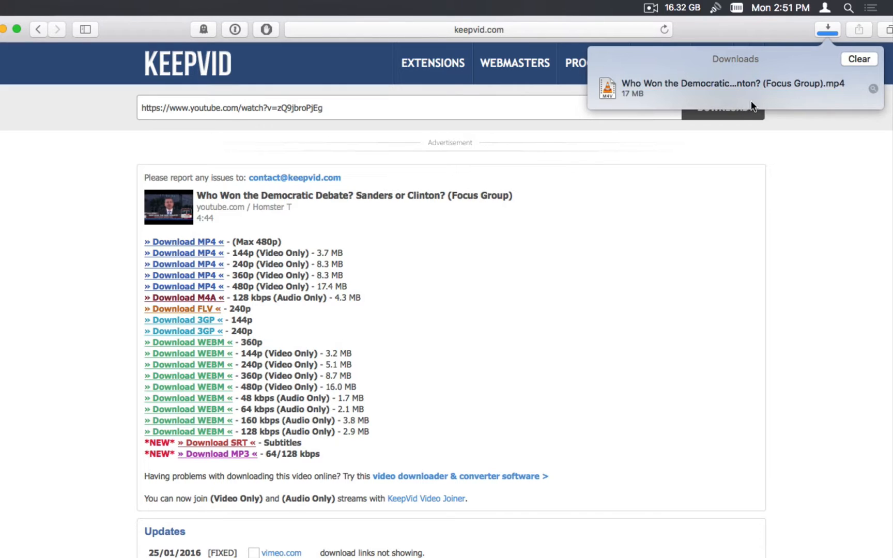
click(872, 90)
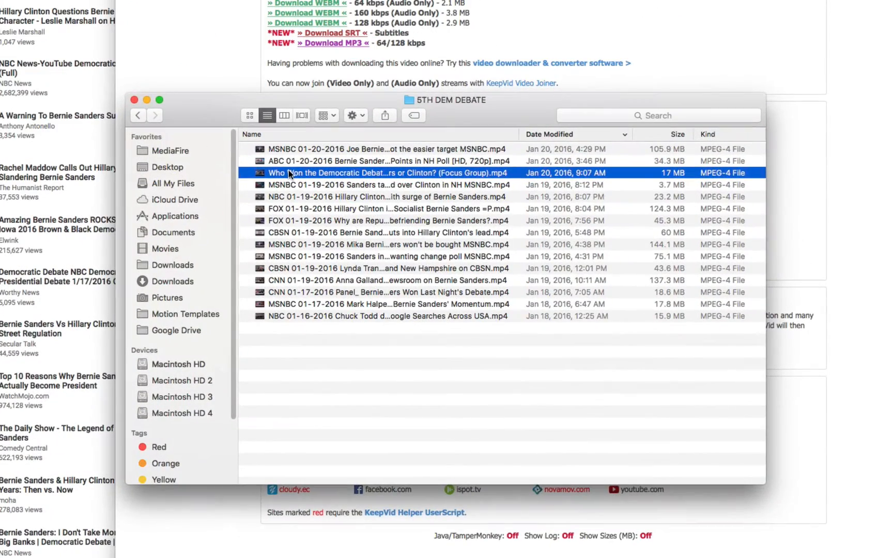
- Widen the Name column and rename the focus-group video file, adding "MSNBC 01-18-2016" in front of its title
drag(519, 135, 650, 136)
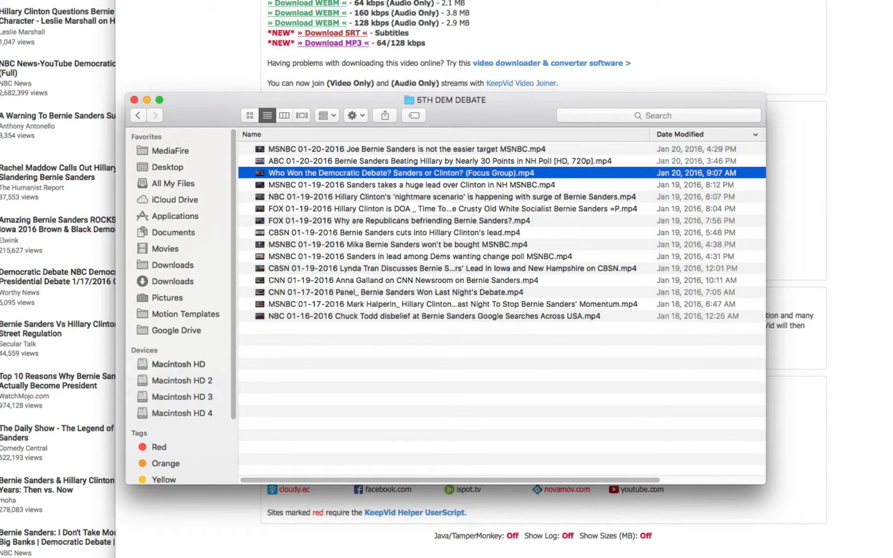
key(Return)
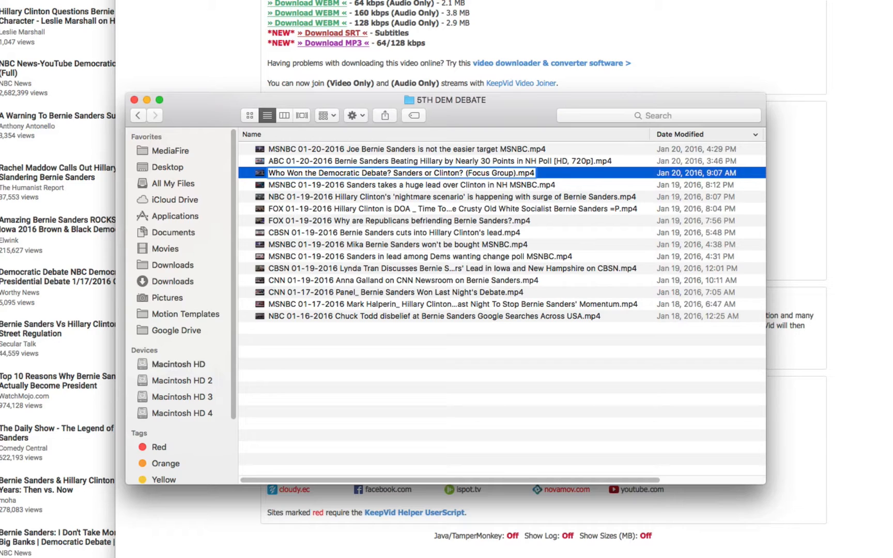
text(MSN)
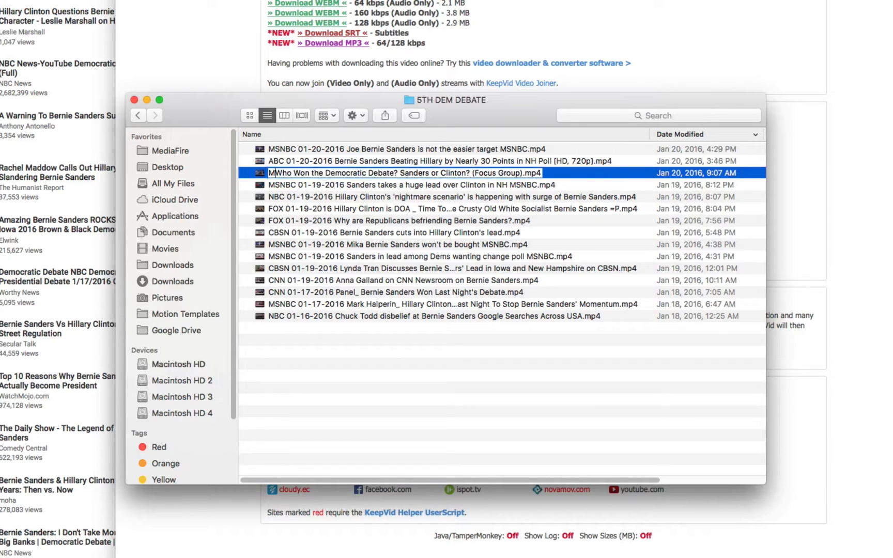
text(BC)
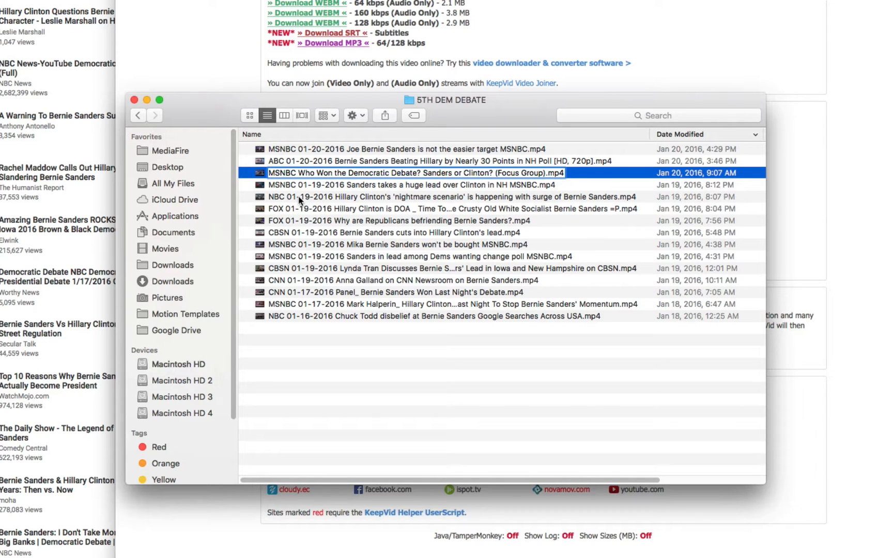
text(01)
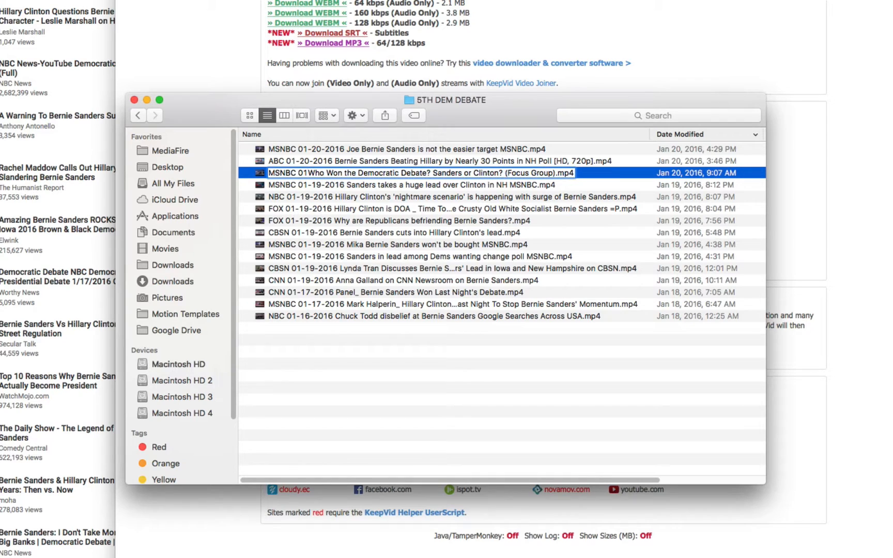
text(-)
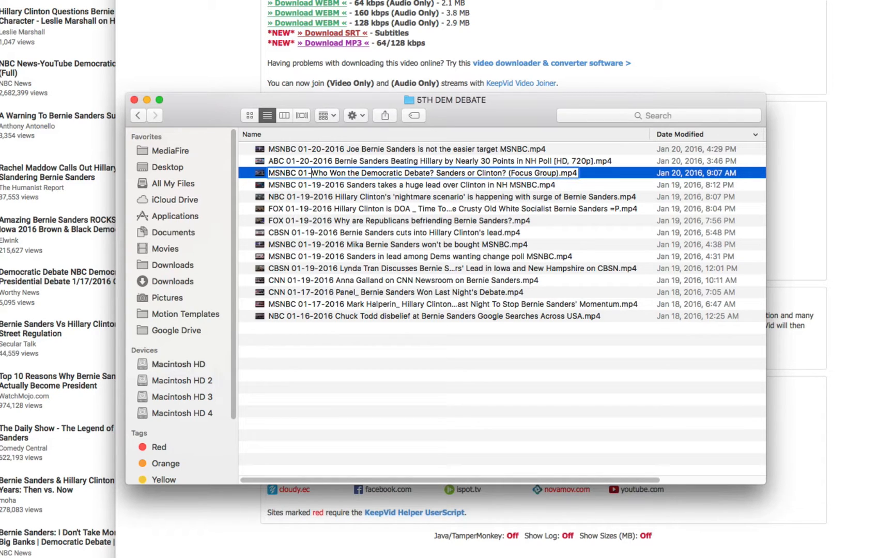
text(18)
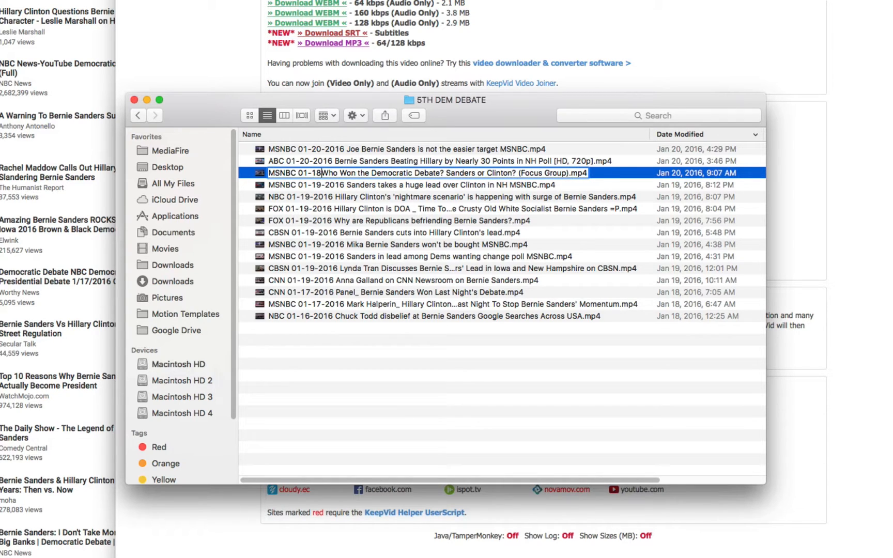
text(-)
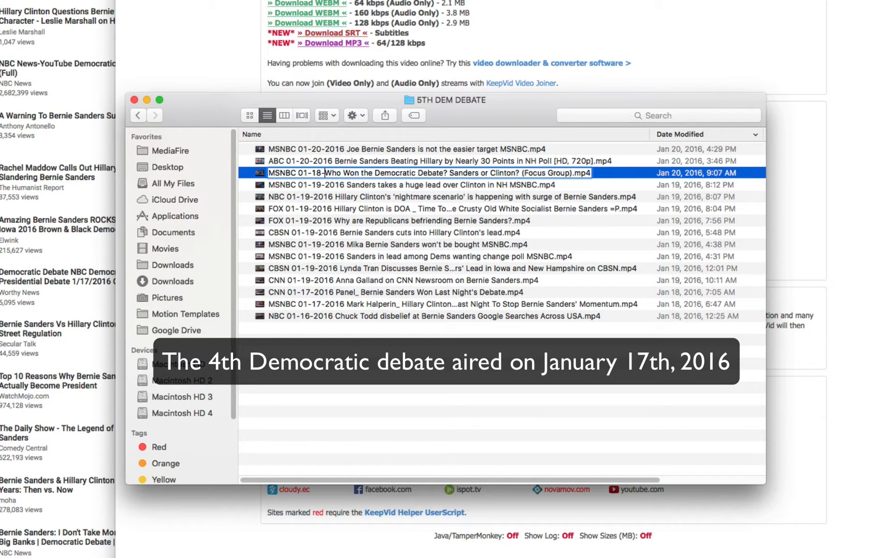
text(2016)
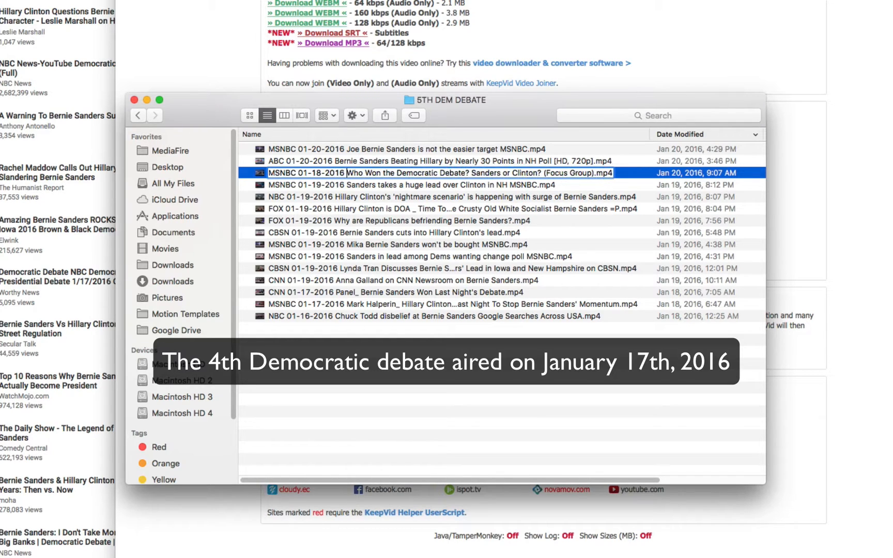
key(Return)
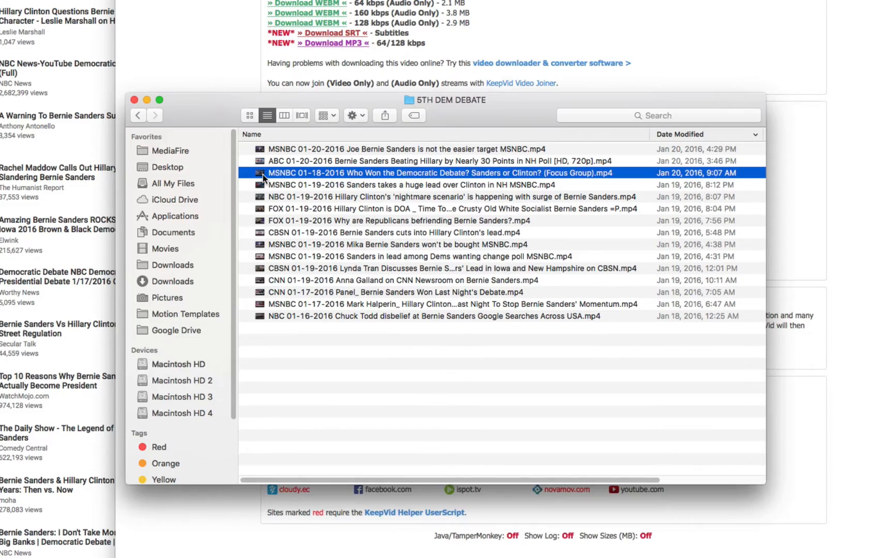
- Preview the renamed video file and import it into the Bernie! event in Final Cut Pro
key(space)
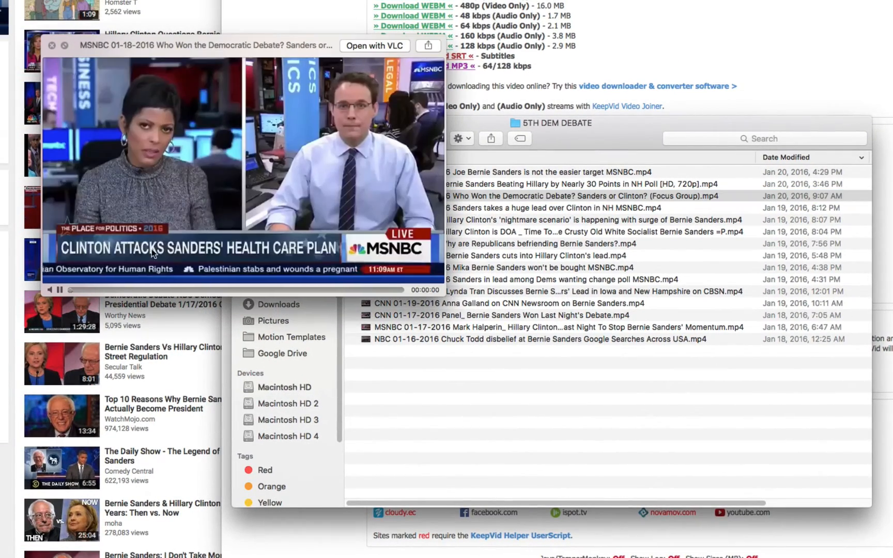
key(space)
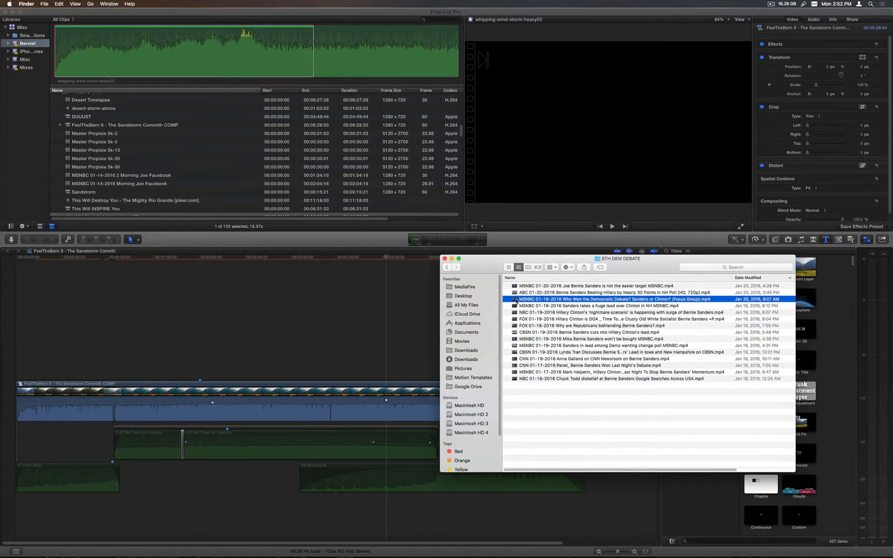
drag(515, 300, 256, 166)
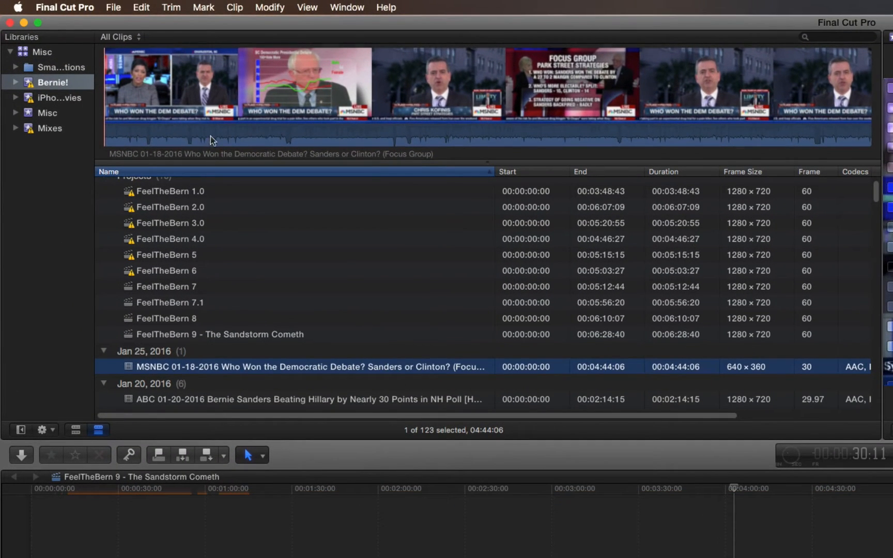
click(187, 139)
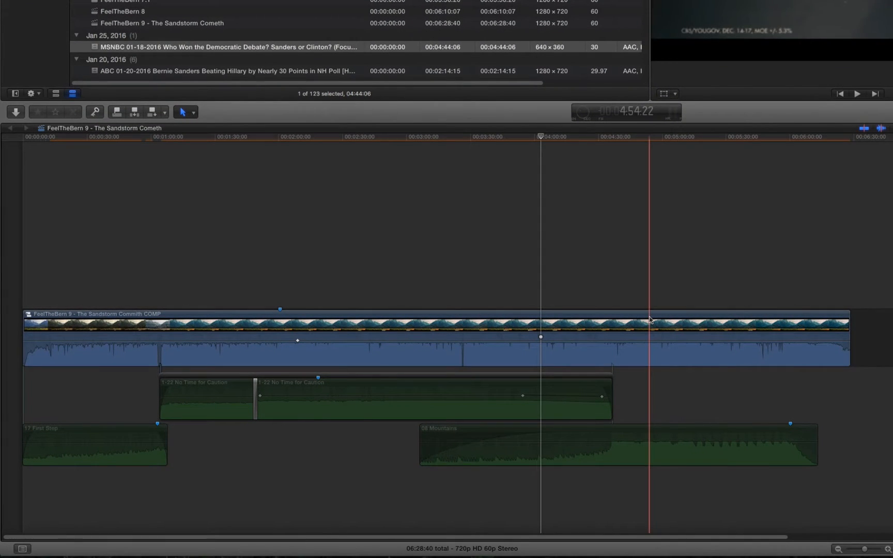
- Open the compound clip "FeelTheBern 9 - The Sandstorm Commith COMP" in its own timeline
click(650, 321)
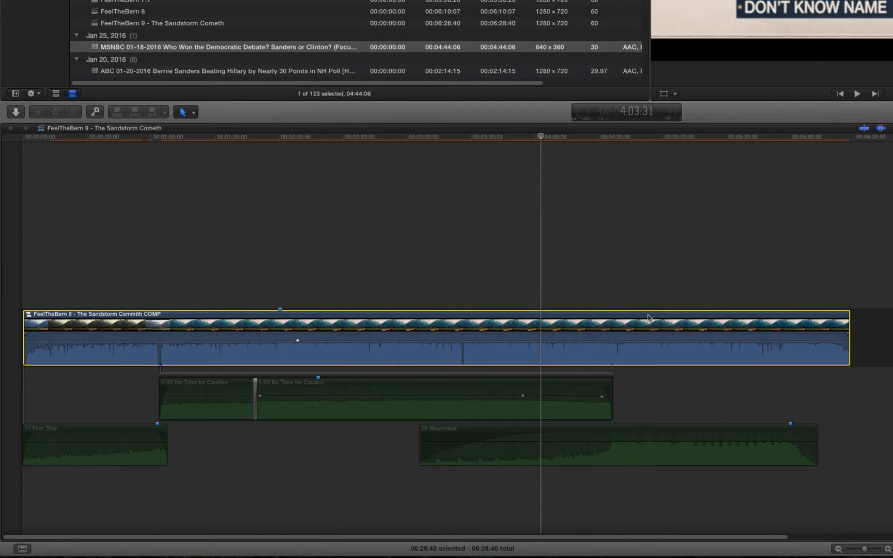
double_click(649, 317)
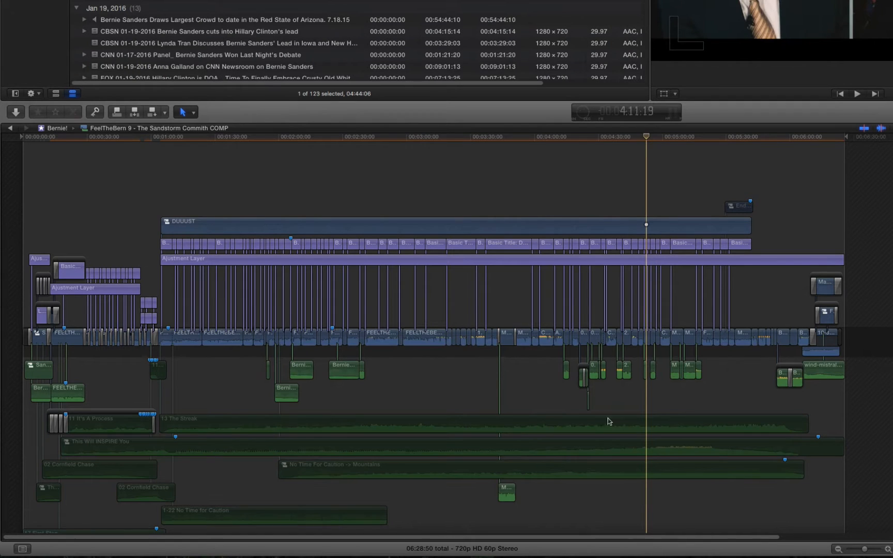
- Place the playhead at the cut between the MSNBC January 17 clip and the CBSN January 19 clip in the timeline
key(super+equal)
key(super+equal)
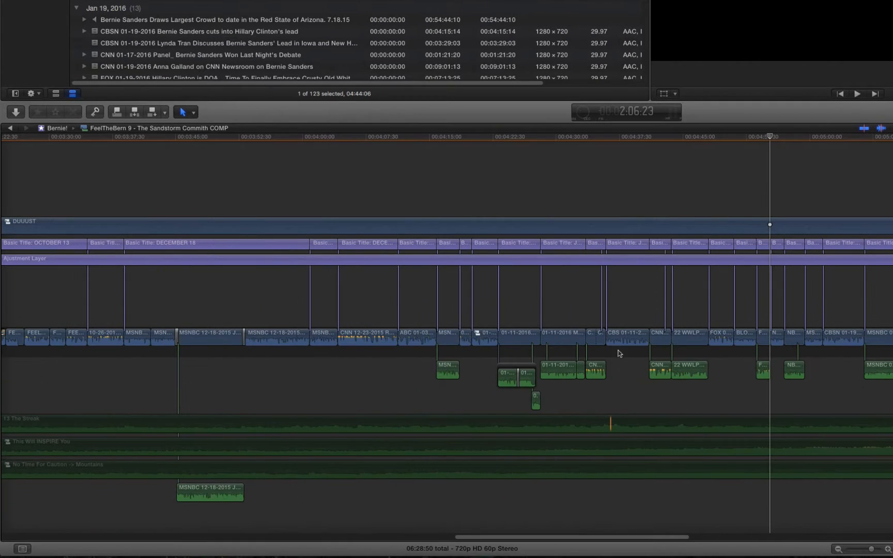
drag(637, 540, 670, 540)
key(super+equal)
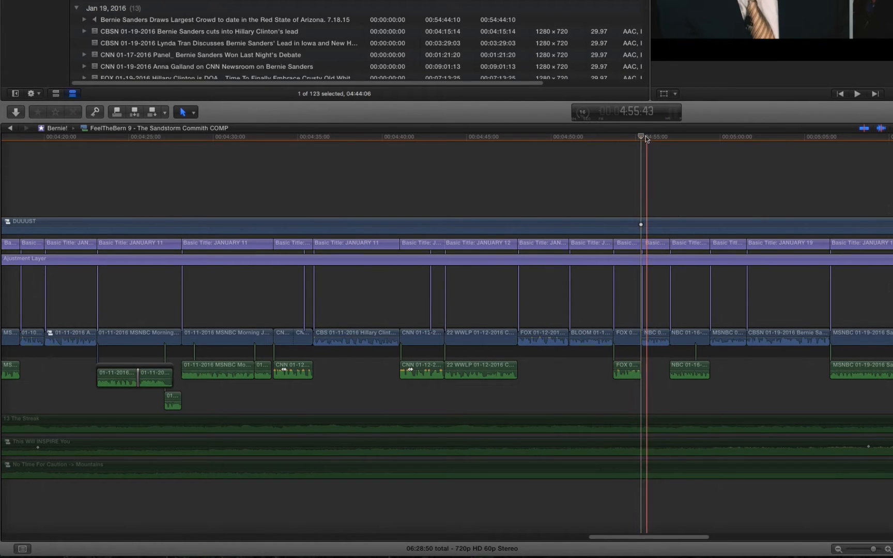
drag(642, 136, 670, 136)
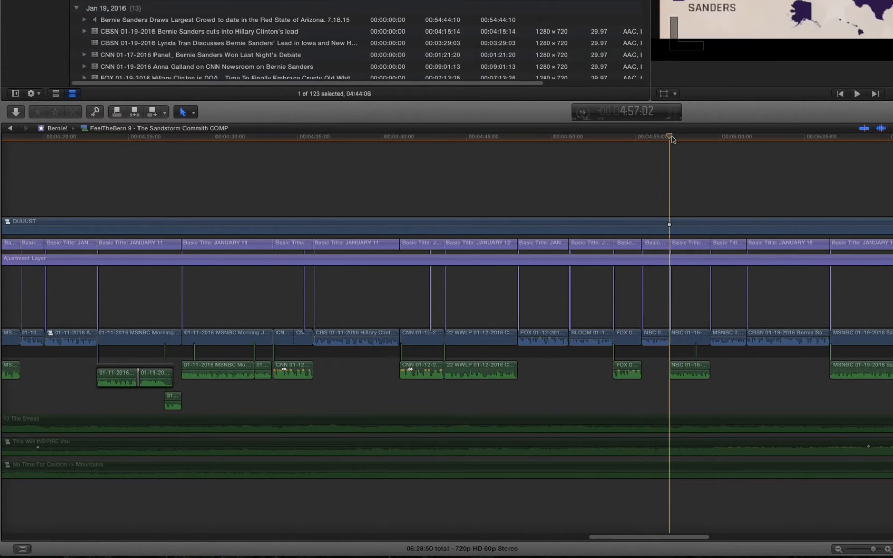
key(super+equal)
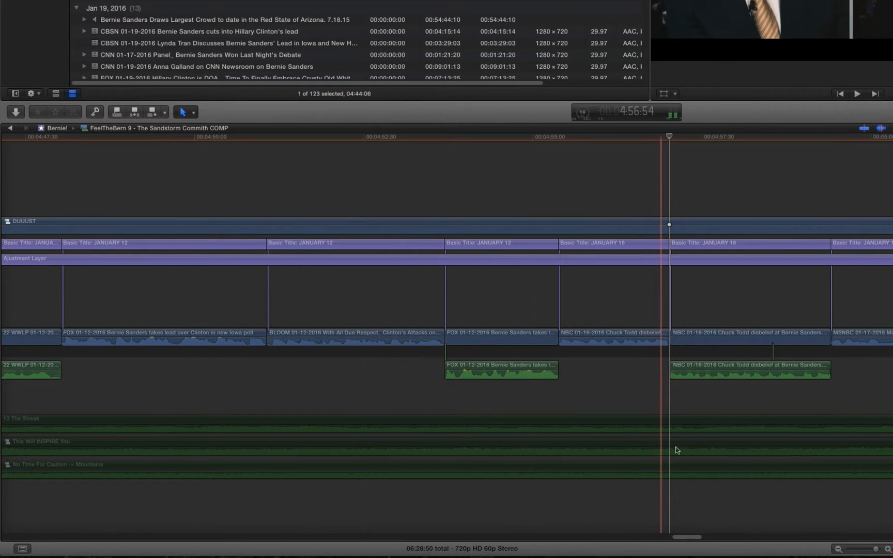
key(super+minus)
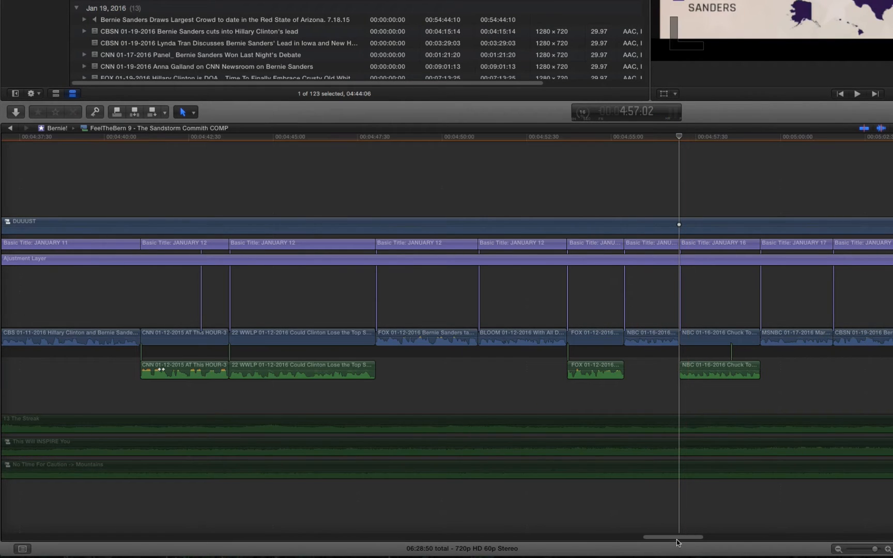
drag(676, 539, 690, 537)
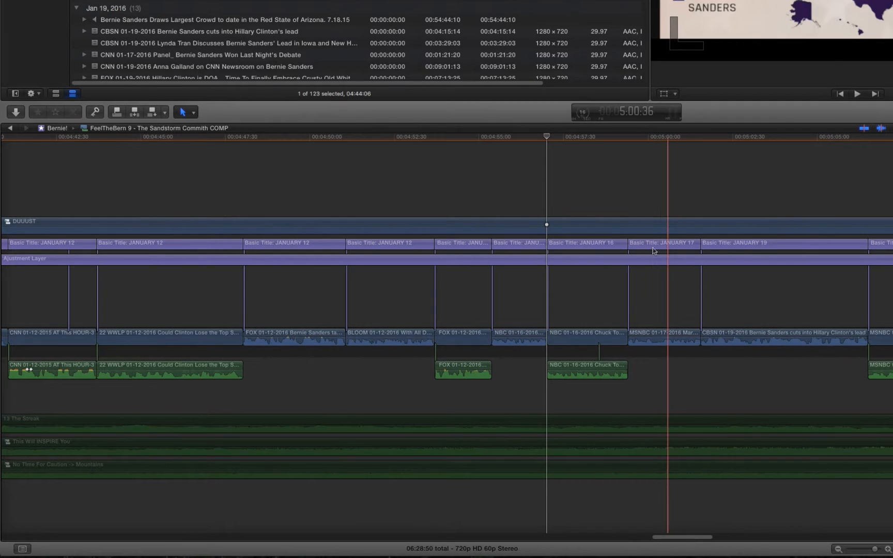
click(672, 140)
drag(672, 141, 703, 145)
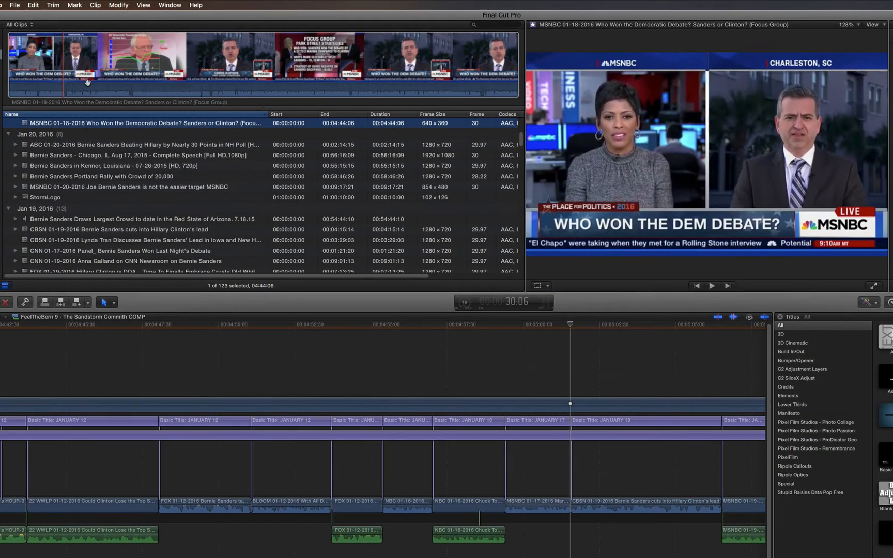
- Play through parts of the MSNBC 01-18-2016 focus-group clip in the browser to find the anchor's line about the focus group
key(space)
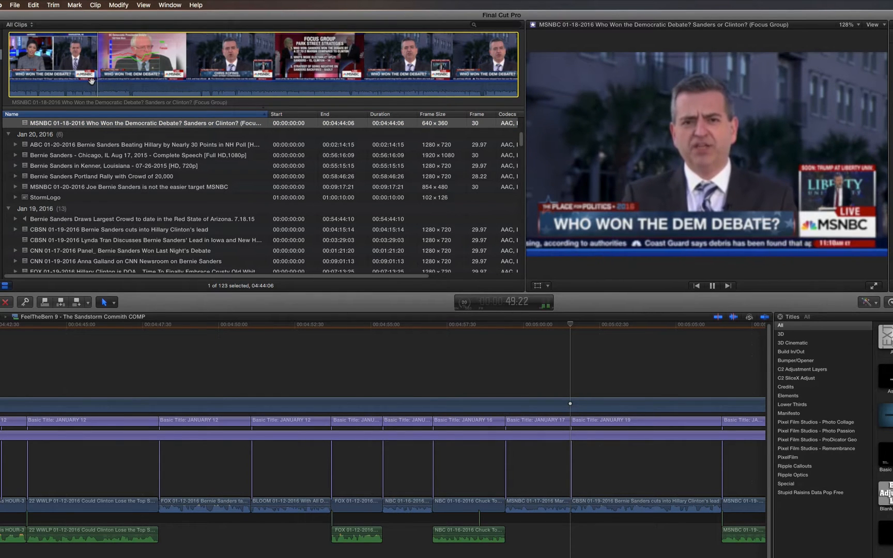
key(space)
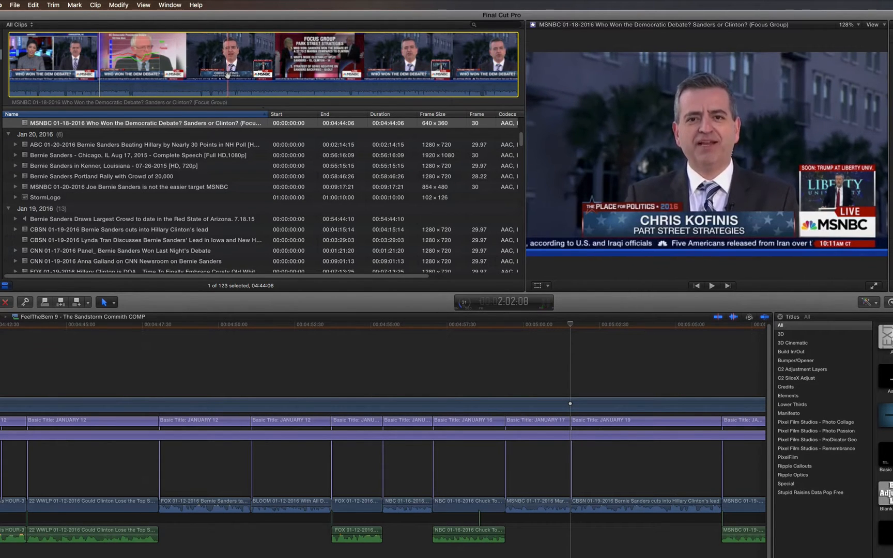
key(space)
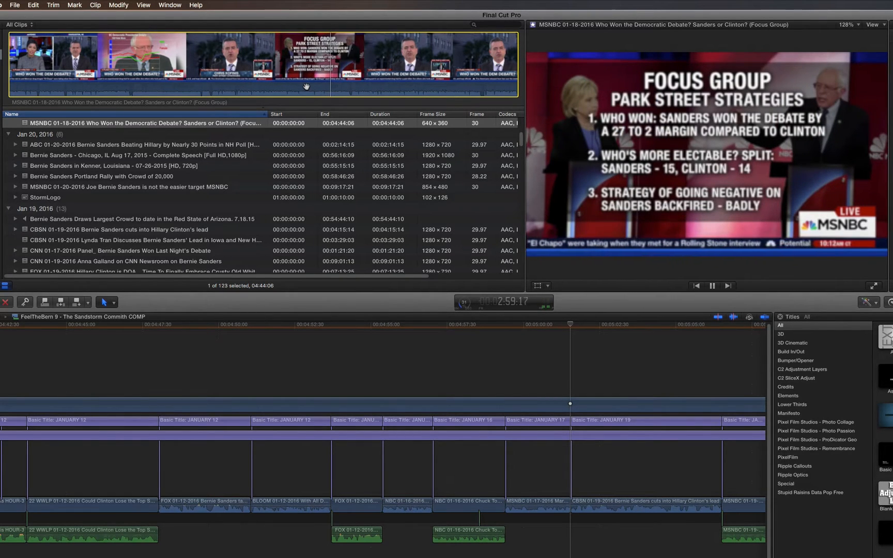
key(space)
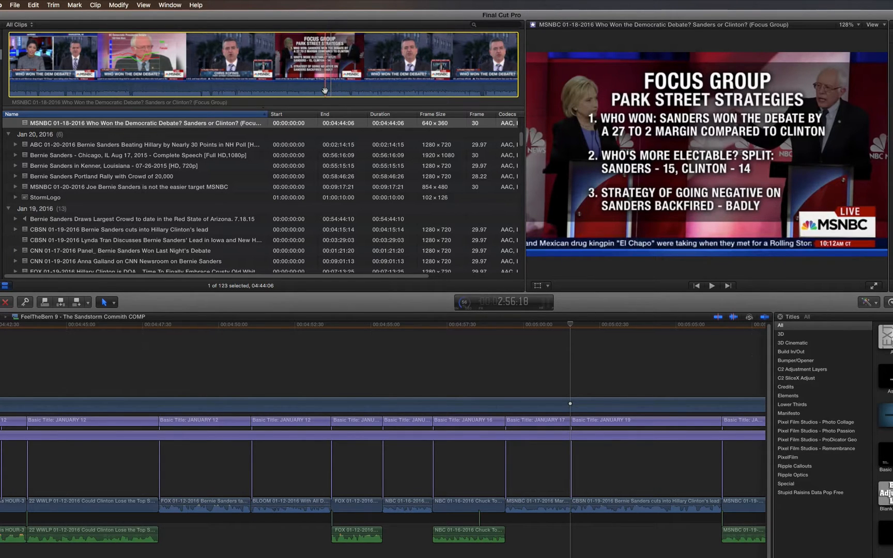
key(space)
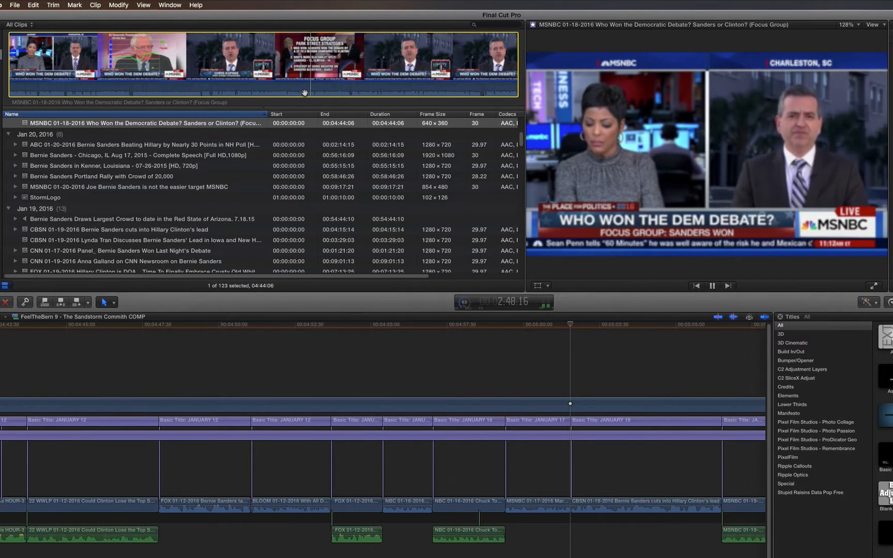
key(space)
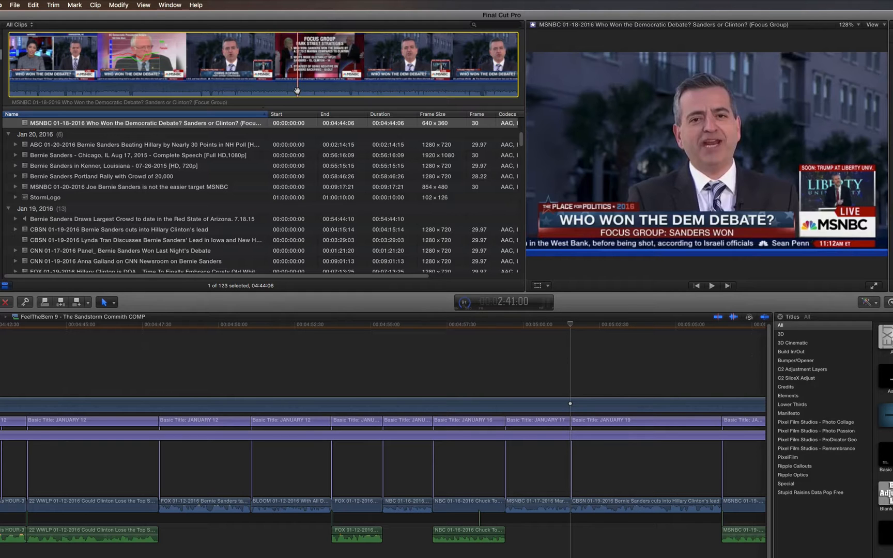
key(space)
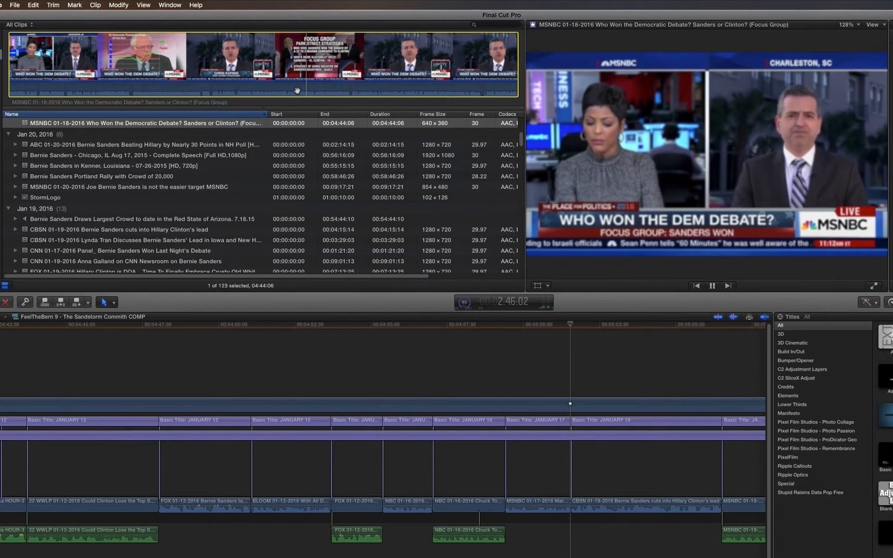
- Set the range start of the MSNBC 01-18-2016 clip at 00:02:45:29, stepping frame by frame to the beginning of the anchor's line
key(space)
key(Left)
key(Left)
key(Left)
key(Left)
key(Left)
key(Left)
key(Left)
key(Left)
key(Left)
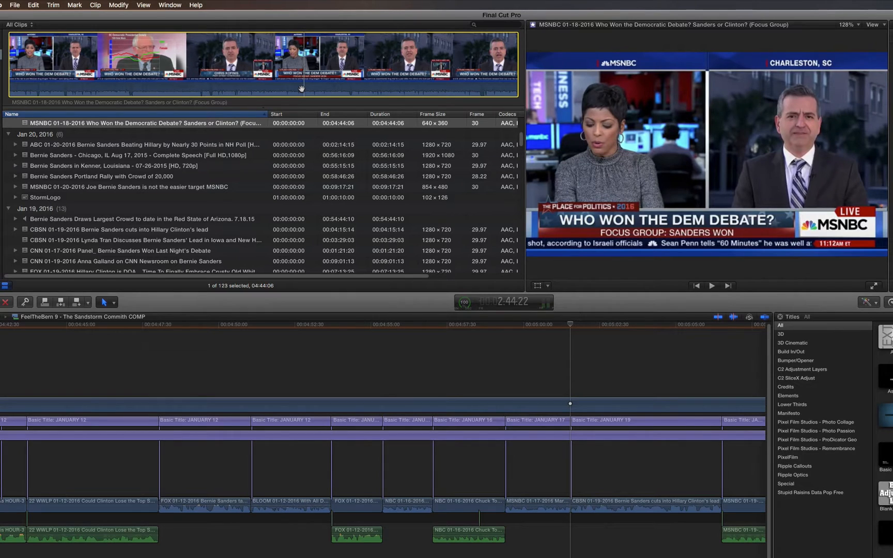
key(i)
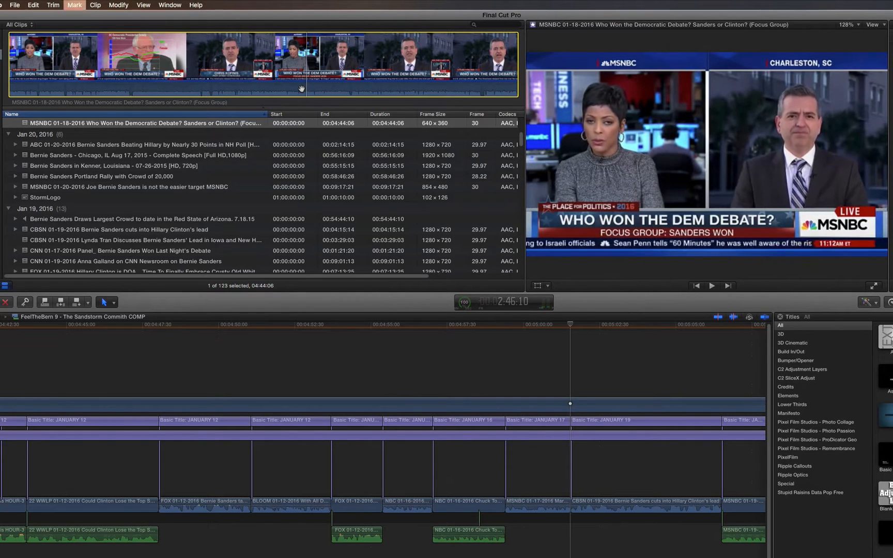
key(Left)
key(Left)
key(Left)
key(Left)
key(Left)
key(Left)
key(Left)
key(Left)
key(Left)
key(Left)
key(Left)
key(Left)
key(Left)
key(Left)
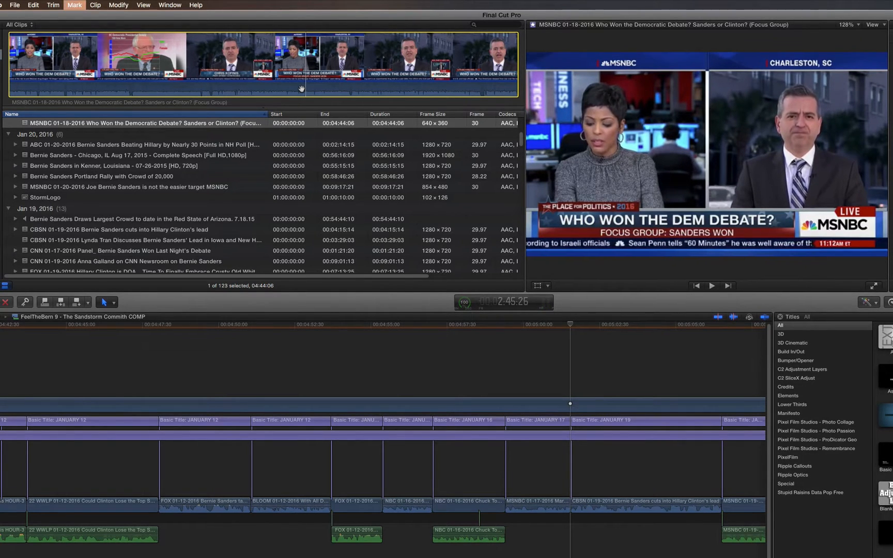
key(Right)
key(Right)
key(Right)
key(Right)
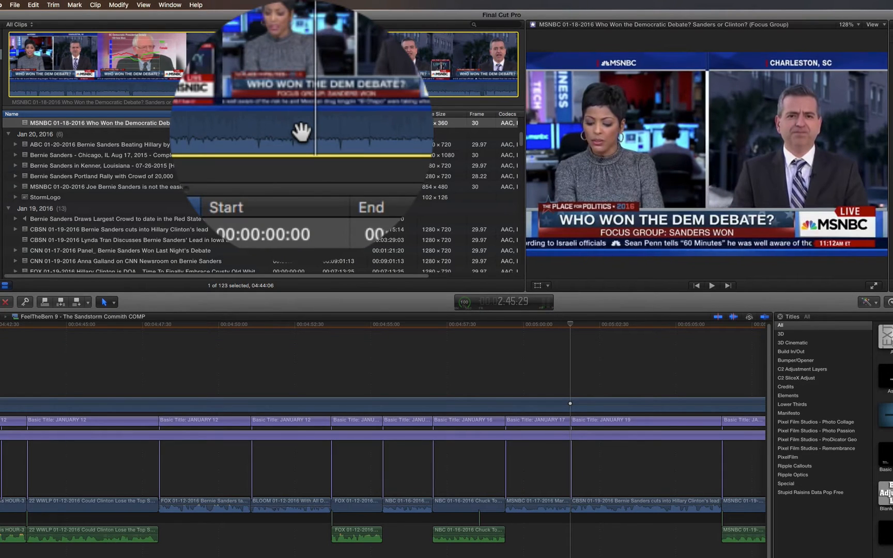
key(i)
- End the clip's range at 00:02:50:23 after the anchor's line and mark the range as a favorite
key(space)
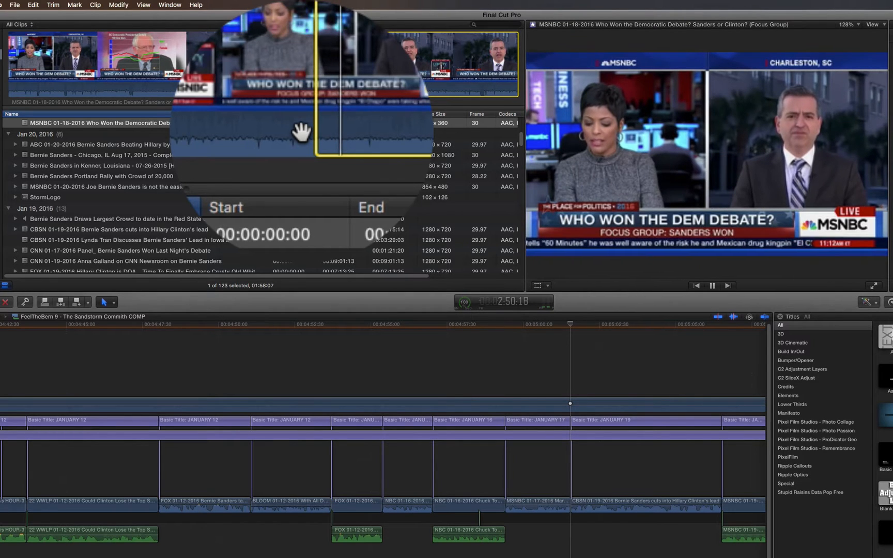
key(space)
key(o)
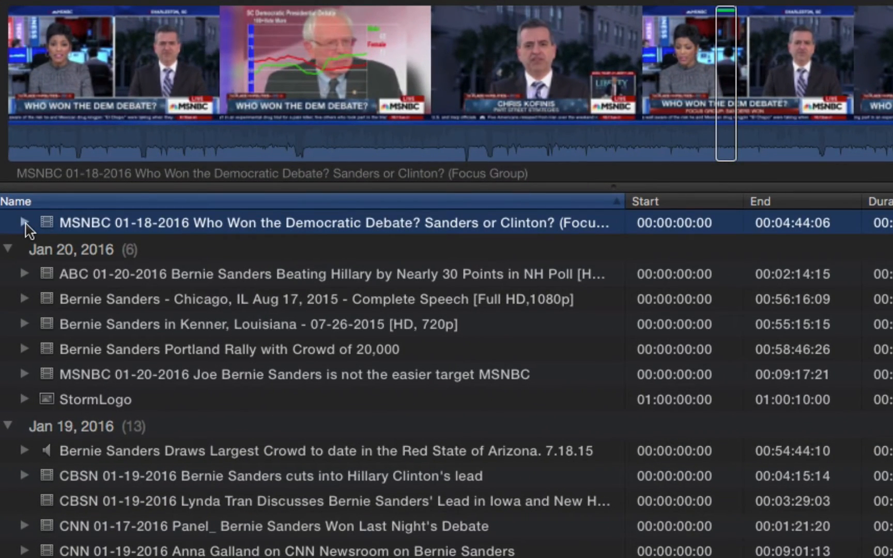
- Expand the MSNBC 01-18-2016 clip in the browser and rename its favorite "your focus group overwhelmingly 27 -1"
click(24, 223)
click(117, 254)
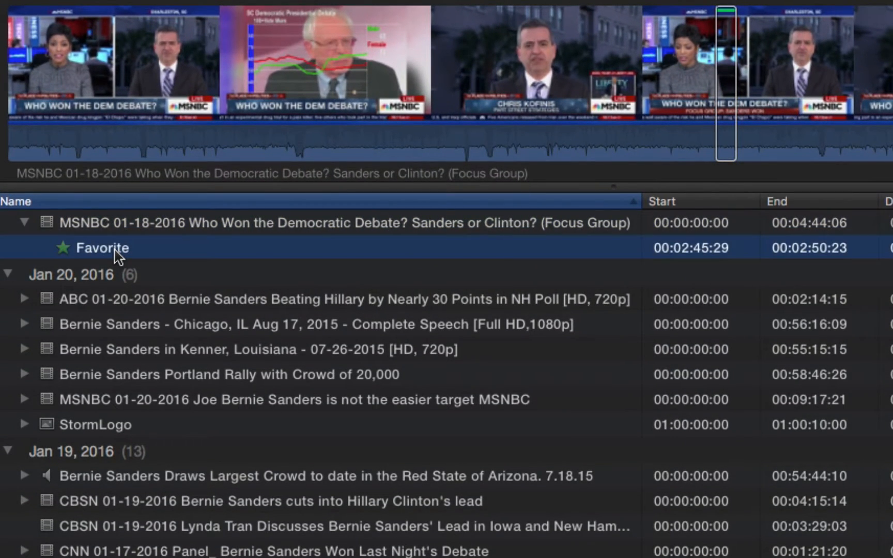
click(116, 251)
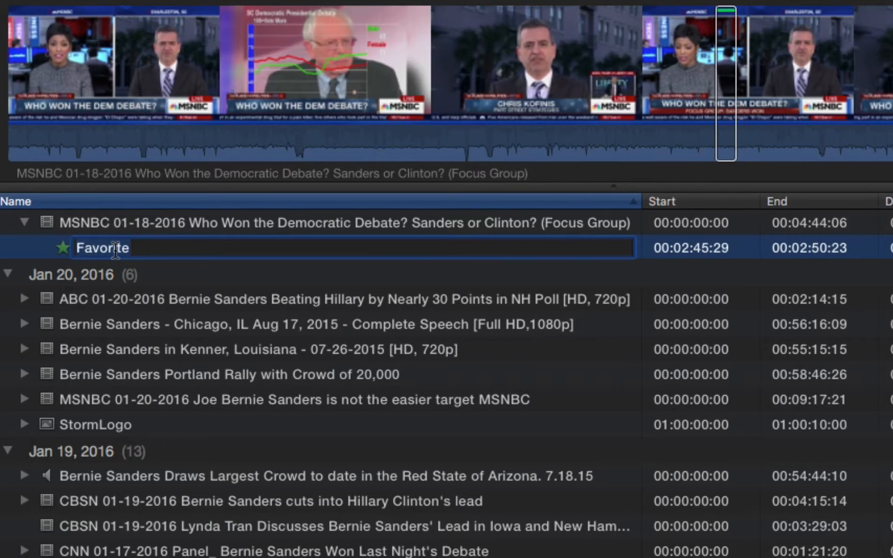
text(YOUR)
key(BackSpace)
key(BackSpace)
key(BackSpace)
key(BackSpace)
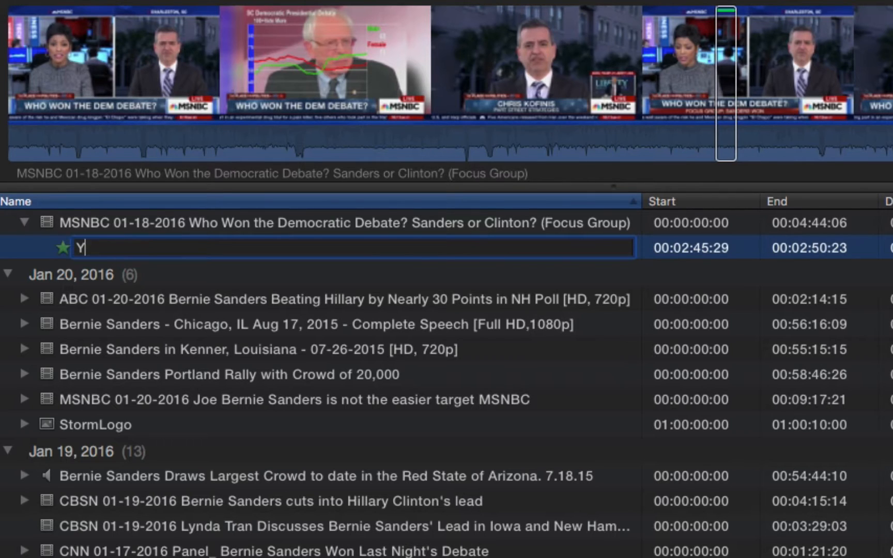
text(your focus g)
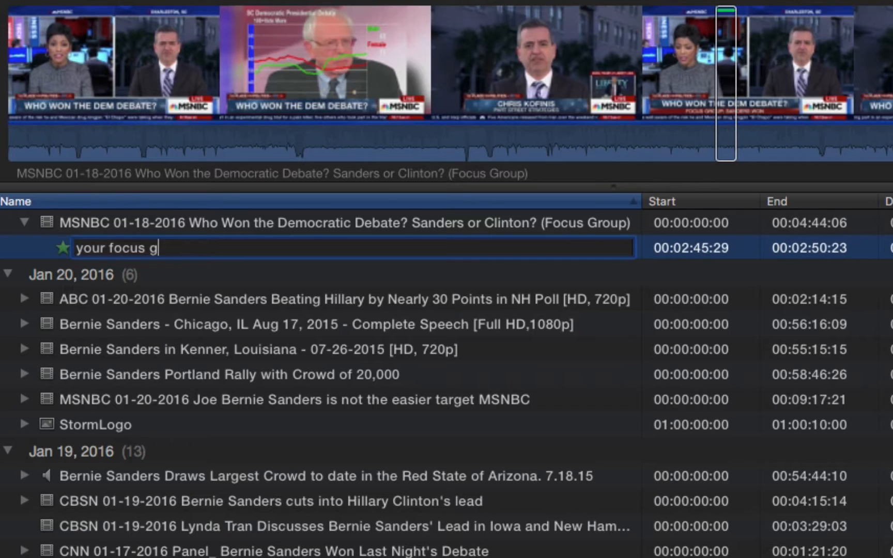
text(roup overwhelmingly 27 -1)
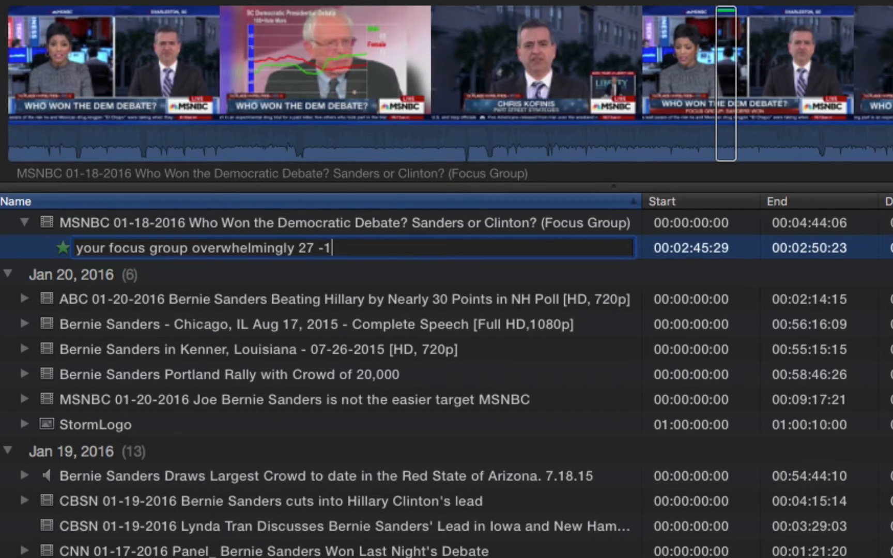
key(Return)
- Insert the renamed favorite into the primary storyline between the MSNBC 01-17-2016 and CBSN 01-19-2016 clips and play it back
scroll(447, 384, down, 1)
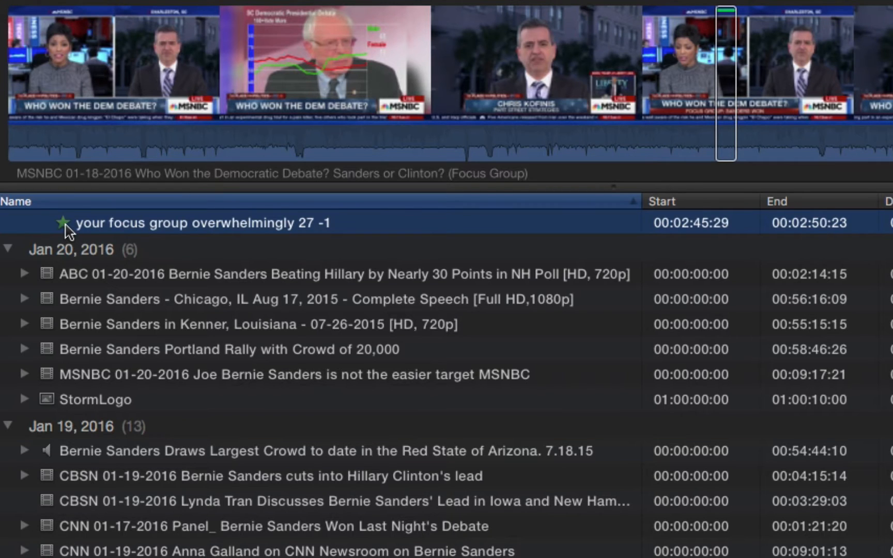
drag(65, 225, 416, 349)
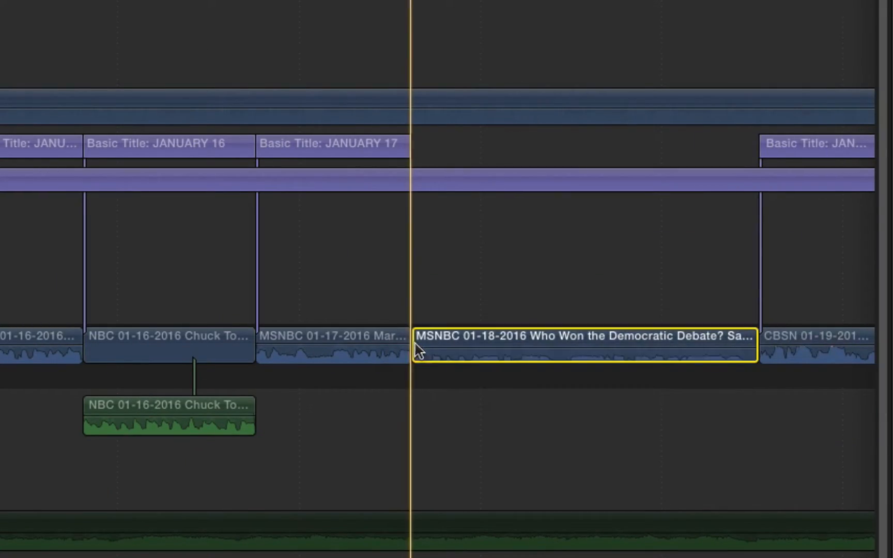
click(336, 2)
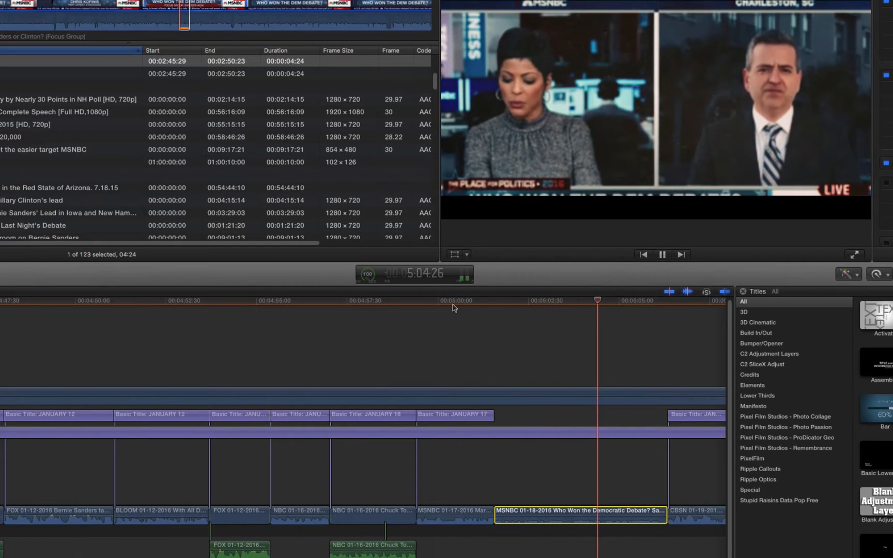
key(space)
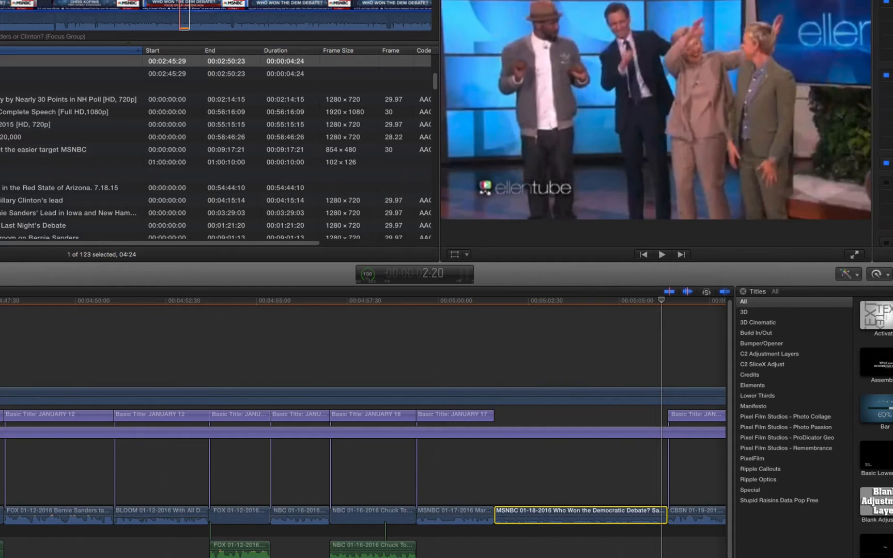
scroll(408, 466, right, 10)
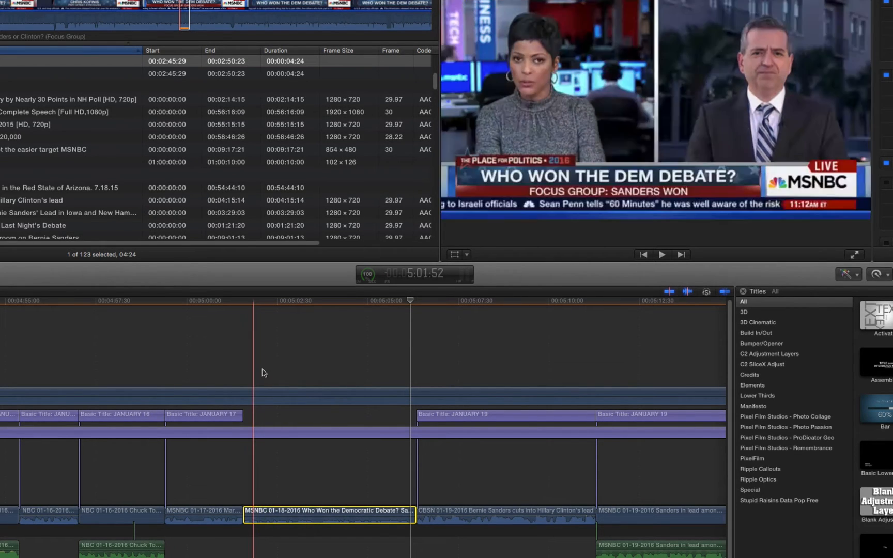
click(252, 302)
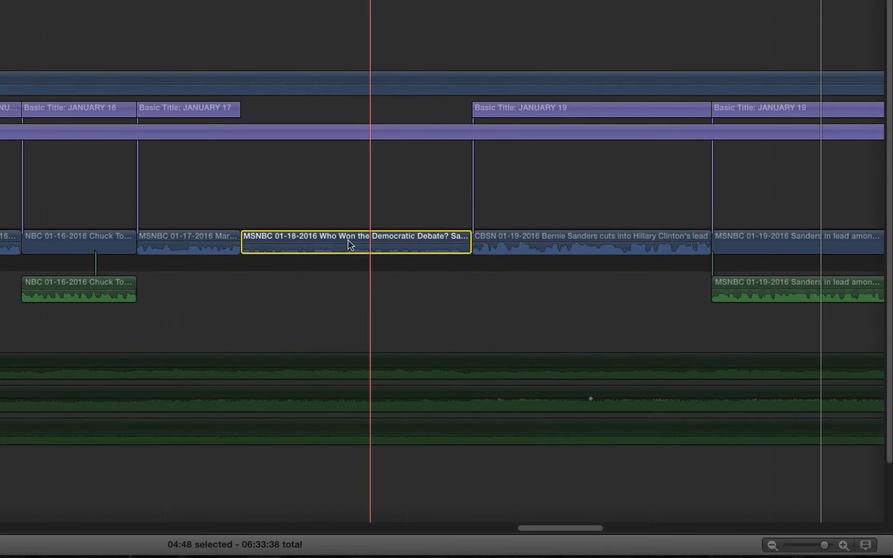
- Detach the audio of the inserted MSNBC 01-18-2016 clip and move it directly beneath its video, above the music tracks
right_click(348, 239)
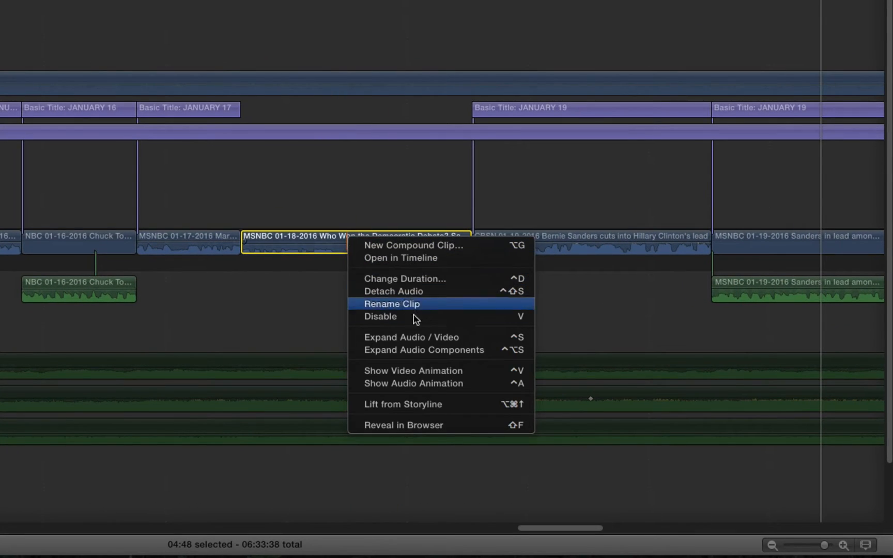
click(432, 291)
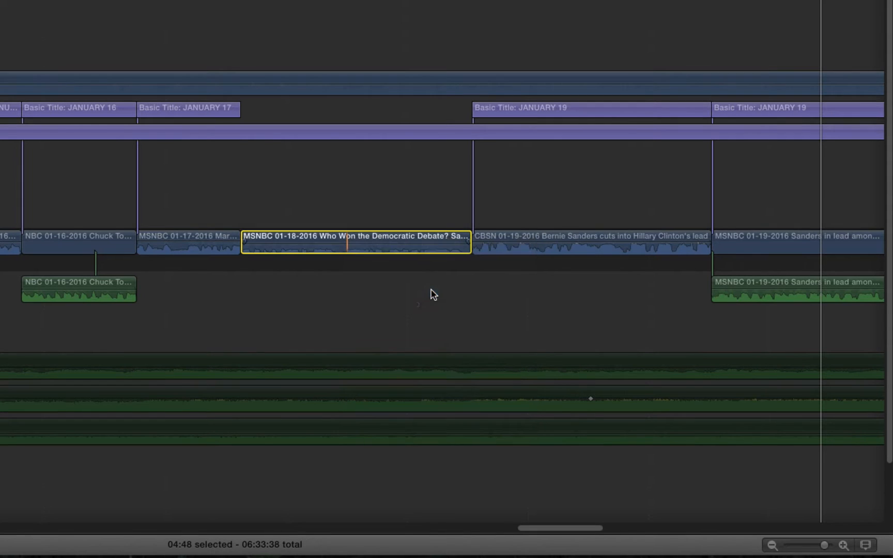
click(335, 471)
scroll(339, 476, down, 2)
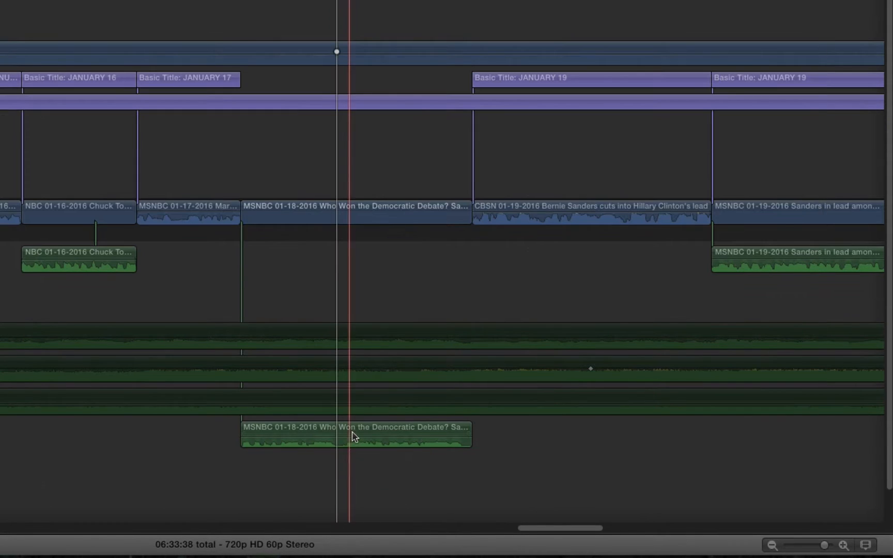
click(352, 445)
drag(358, 286, 360, 247)
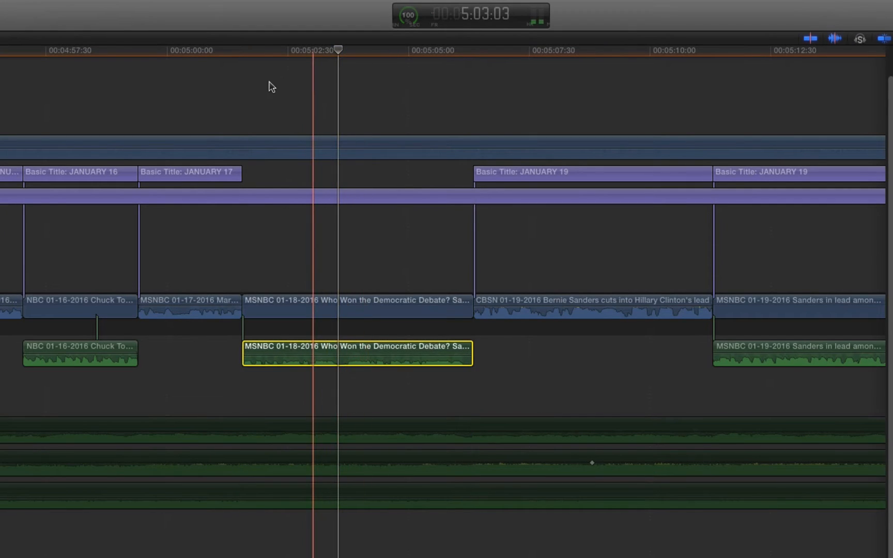
- Shift the detached MSNBC 01-18-2016 audio along the timeline to sit beneath the CBSN 01-19-2016 clip and play the silent video
drag(261, 55, 248, 61)
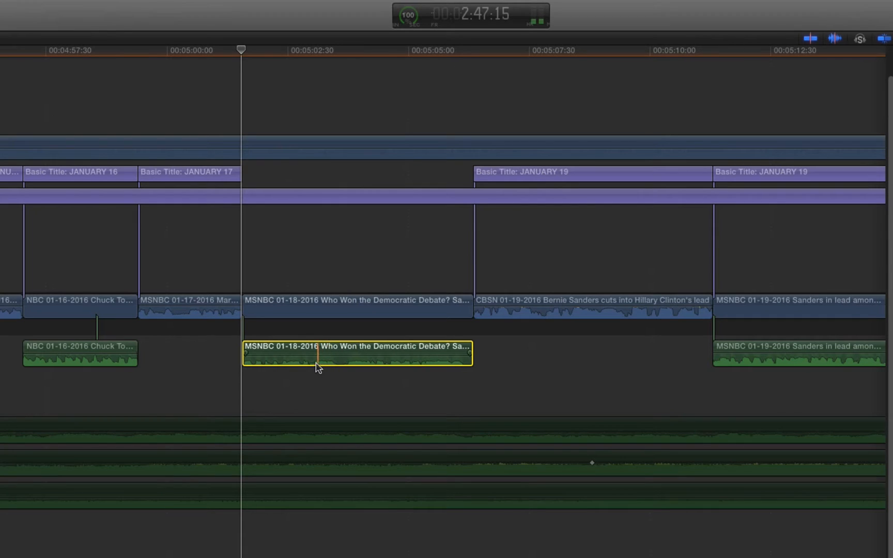
drag(307, 365, 457, 366)
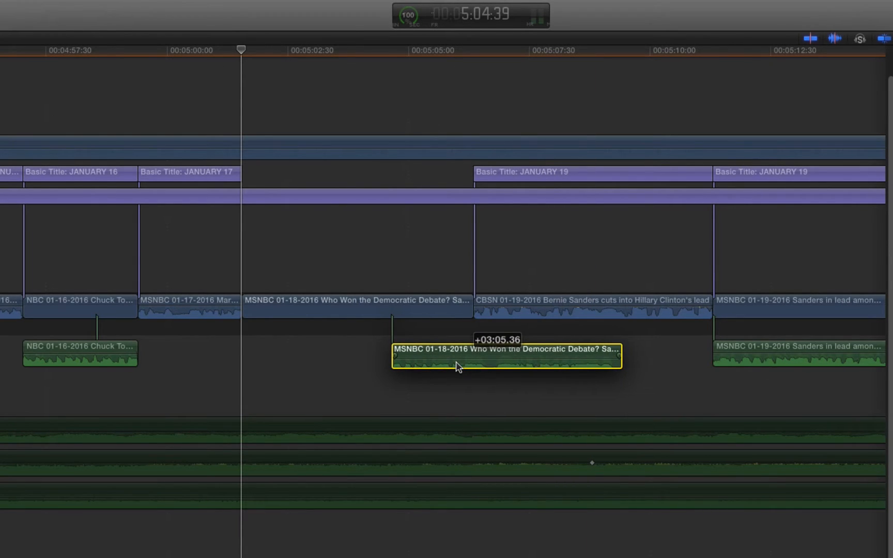
drag(427, 371, 425, 368)
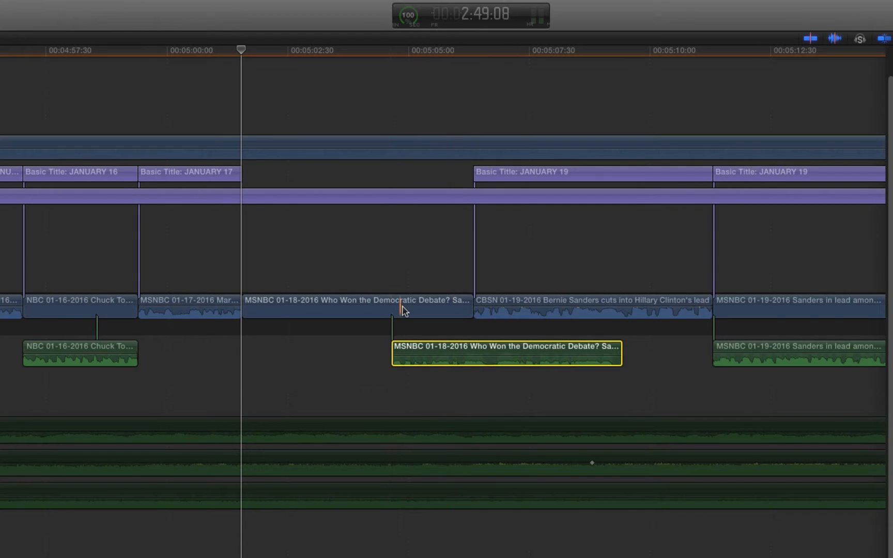
drag(408, 309, 511, 372)
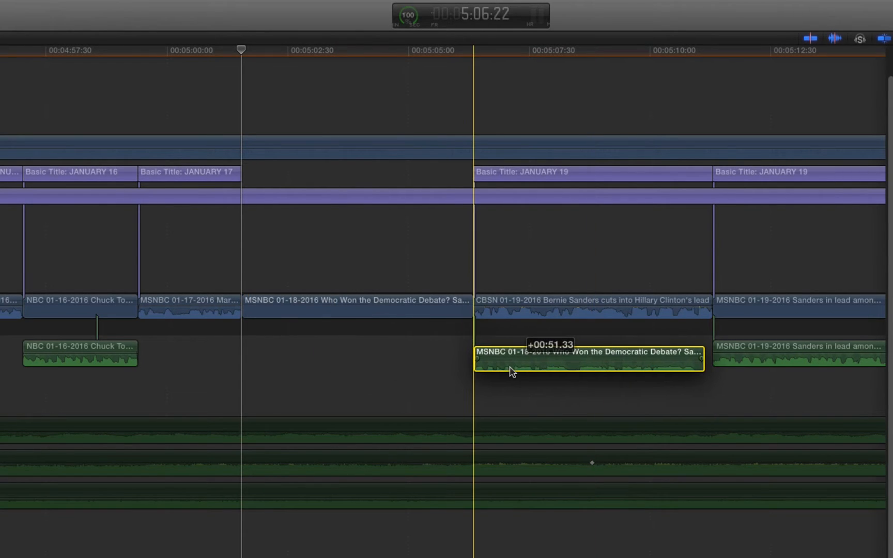
drag(347, 61, 254, 61)
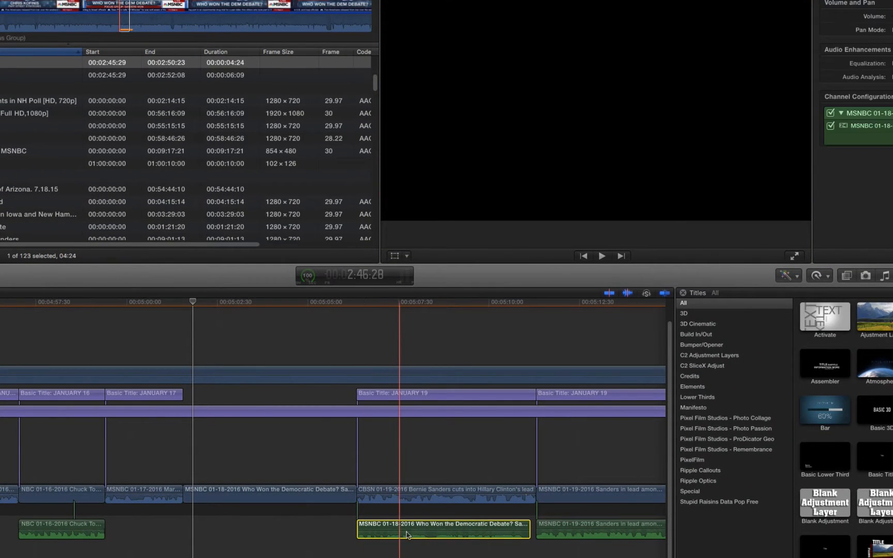
key(space)
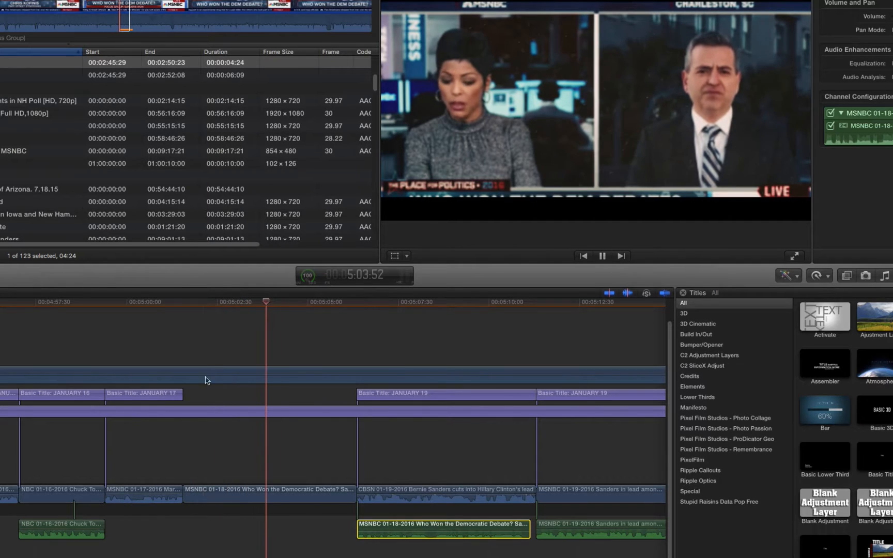
key(space)
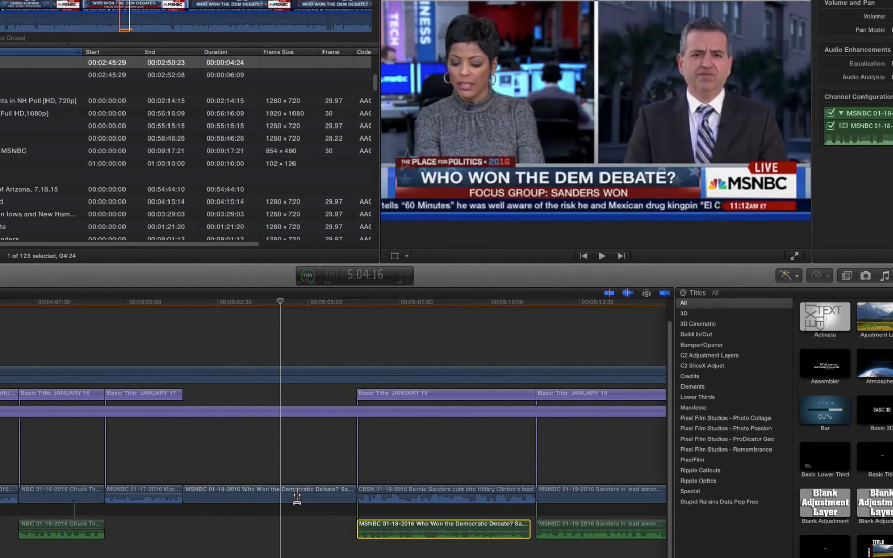
- Slip the MSNBC 01-18-2016 video to its Focus Group graphic, using source range 00:02:55:06 to 00:03:00:00, and play it back
drag(277, 497, 17, 491)
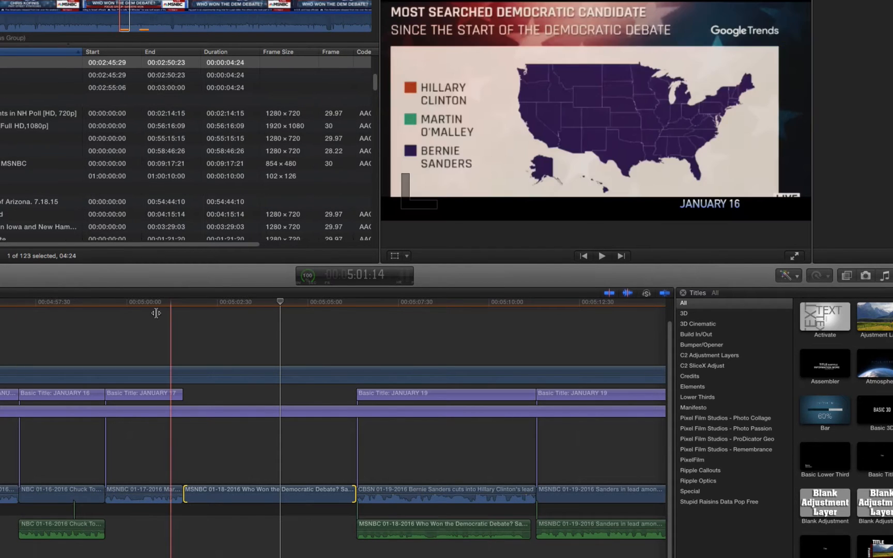
click(133, 303)
key(space)
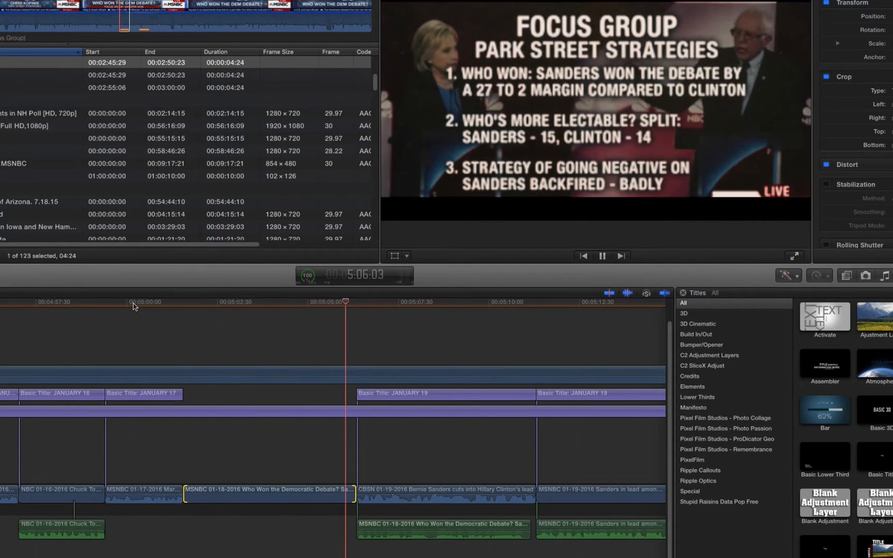
key(space)
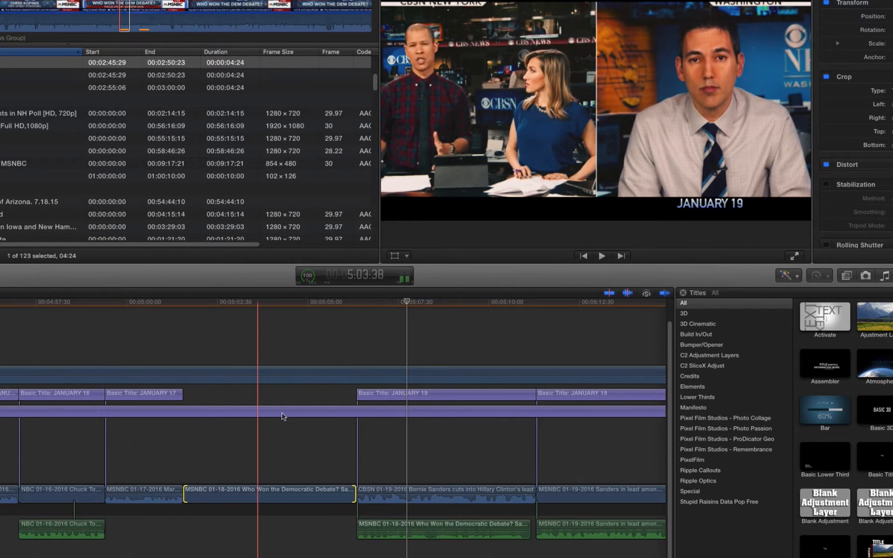
- Return the detached MSNBC 01-18-2016 audio beneath its video, raise its volume to 12 dB and play the section back
drag(384, 530, 209, 536)
click(149, 304)
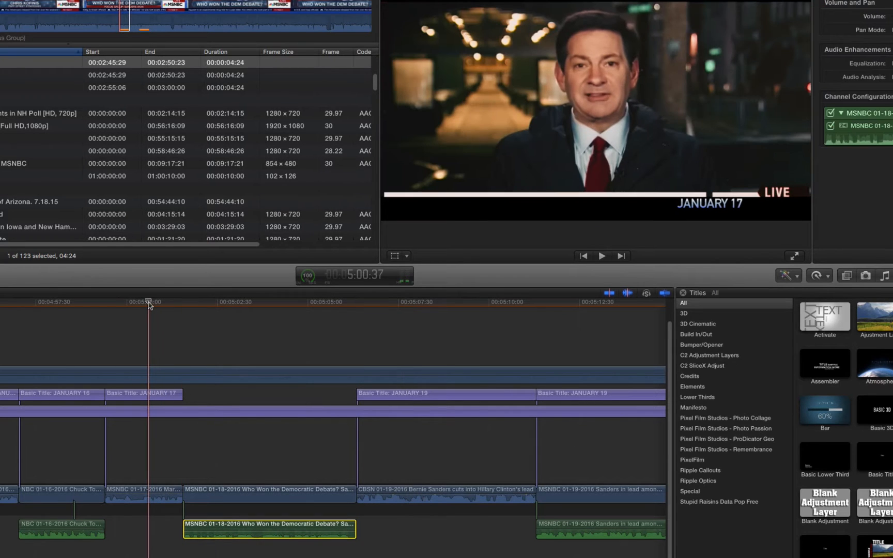
key(space)
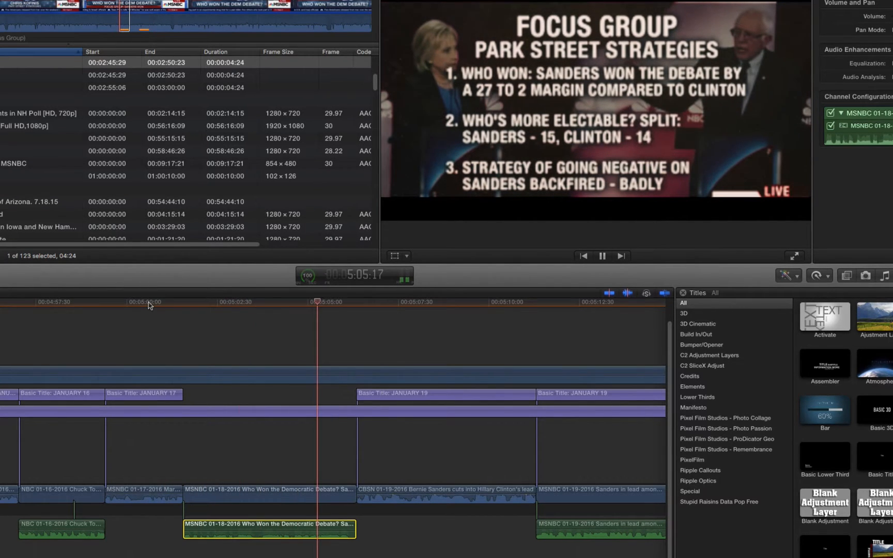
key(space)
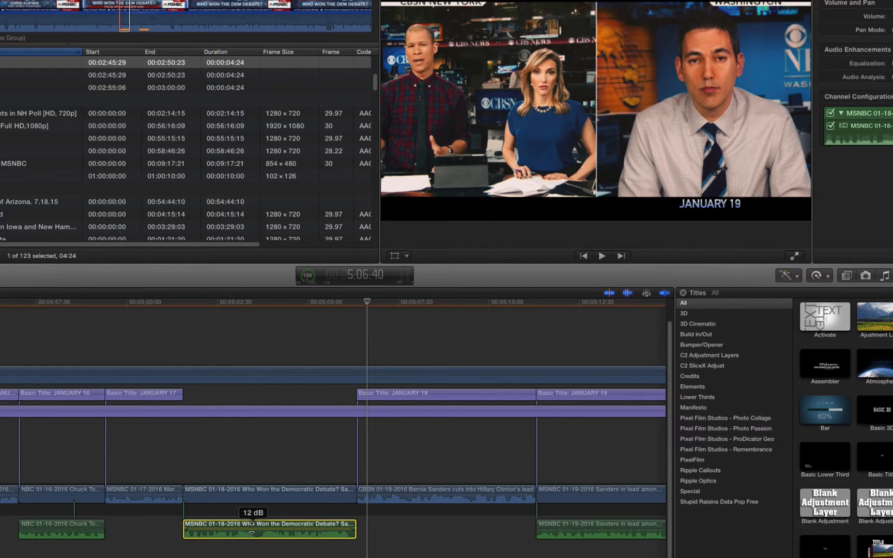
click(172, 304)
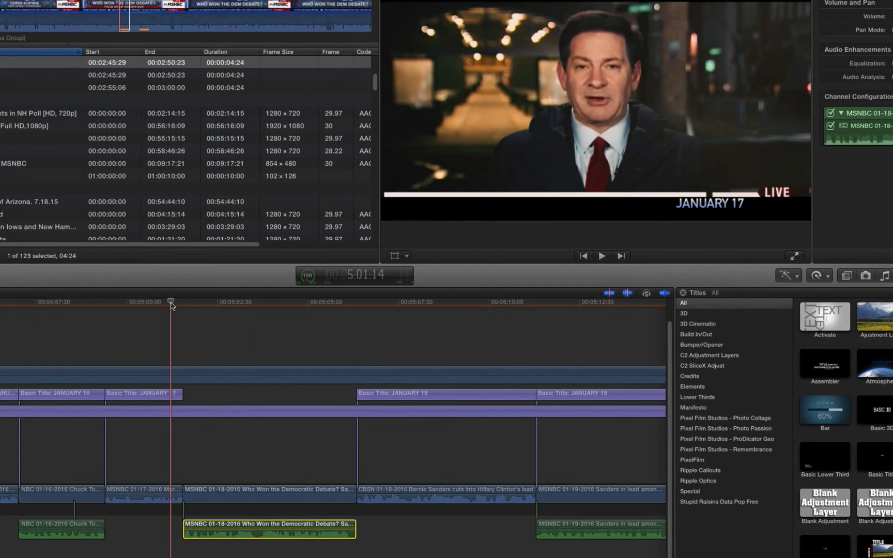
key(space)
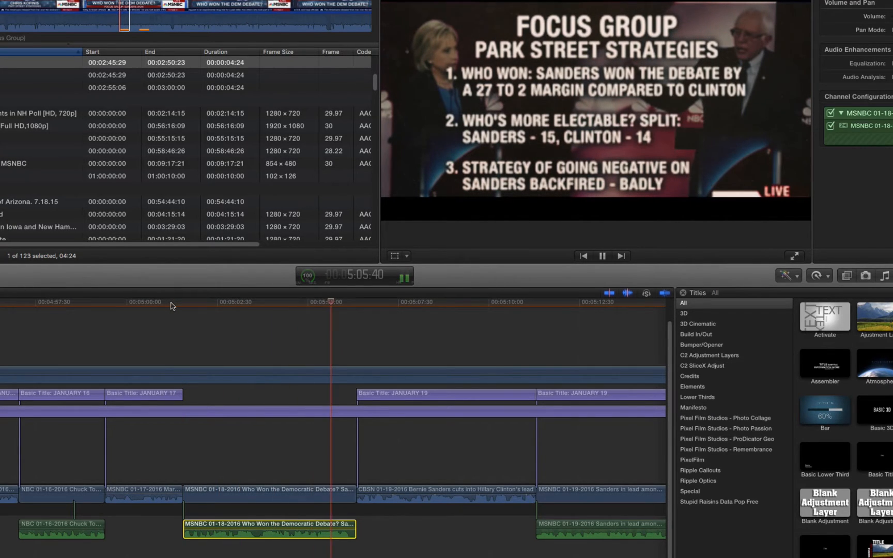
key(space)
- Locate the pause in the detached MSNBC 01-18-2016 audio and cut the audio clip there with the Blade tool
key(super+equal)
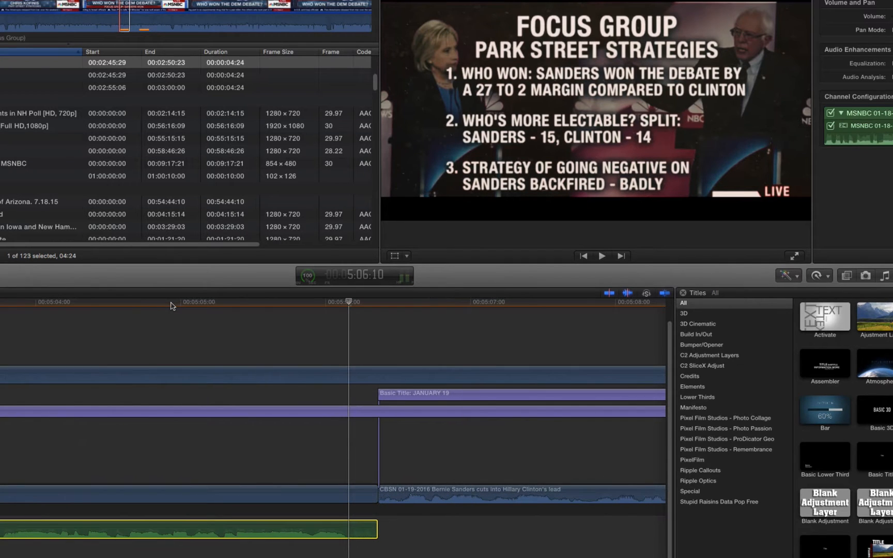
scroll(449, 429, left, 10)
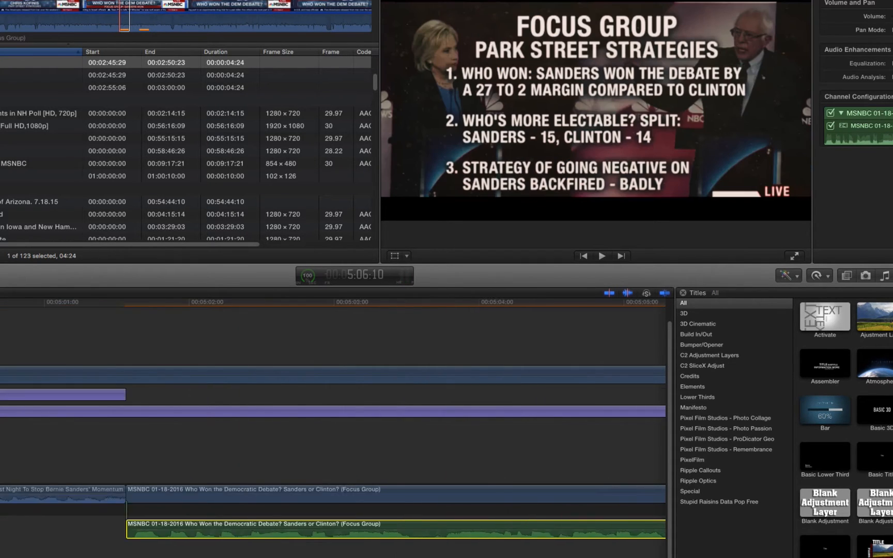
scroll(448, 429, right, 4)
scroll(448, 429, right, 5)
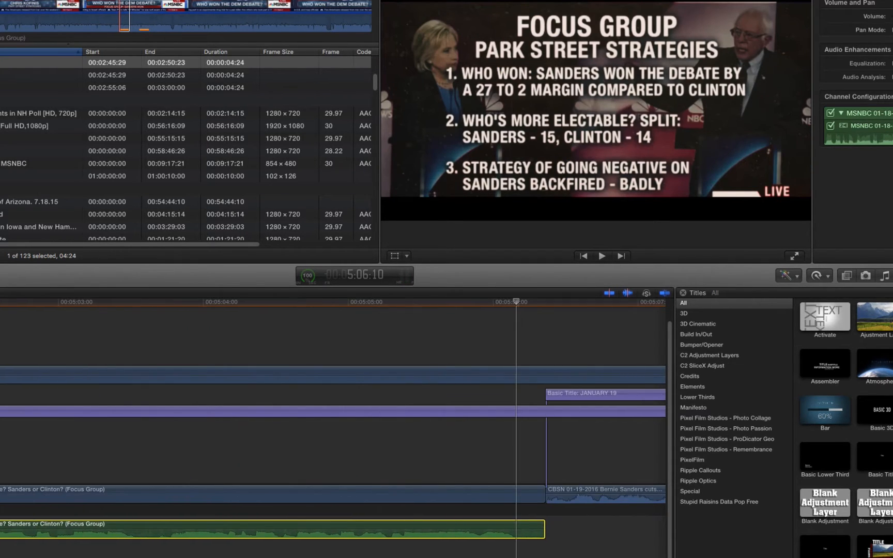
key(space)
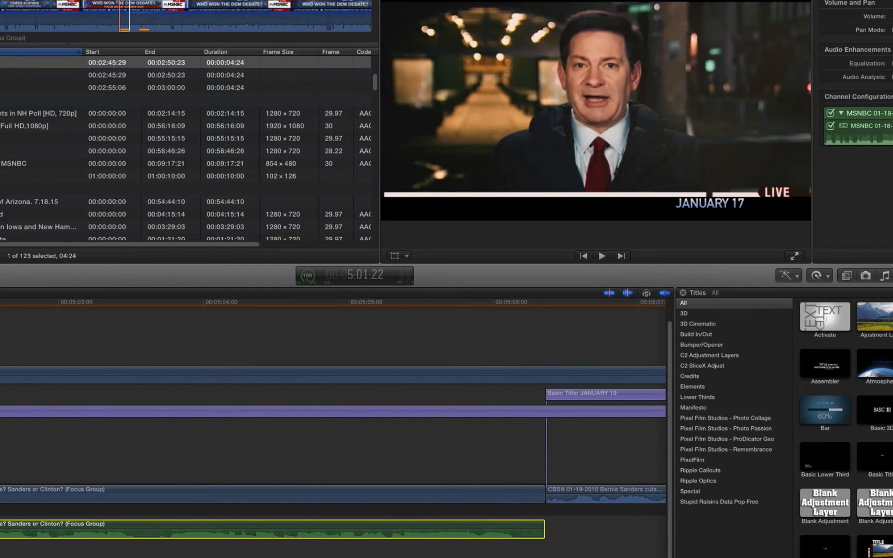
key(space)
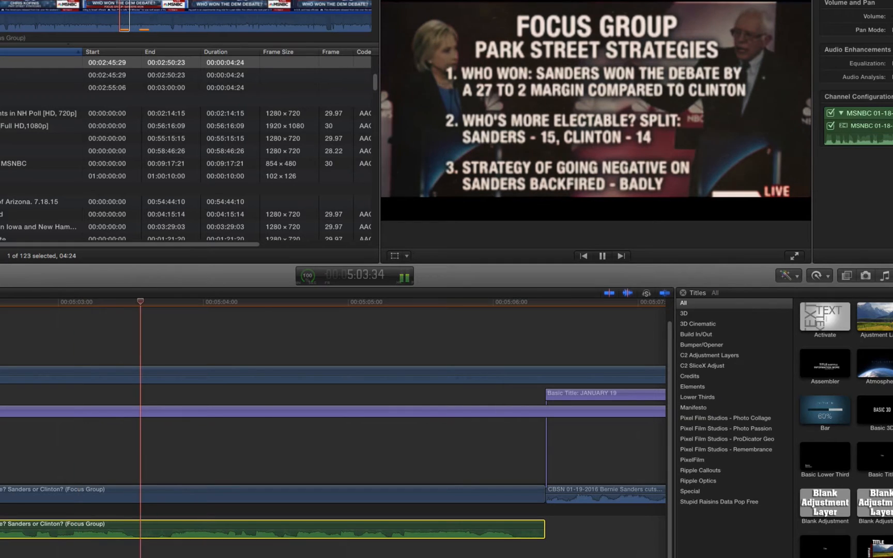
key(space)
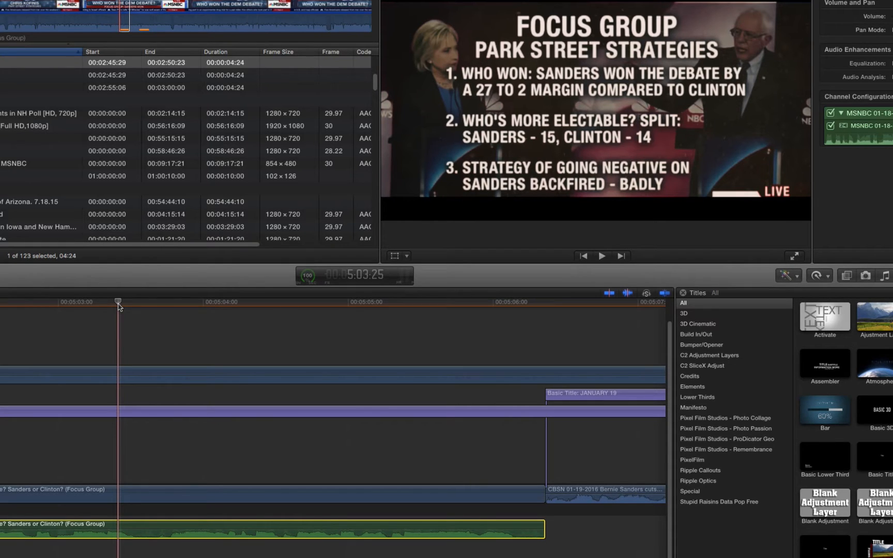
key(super+equal)
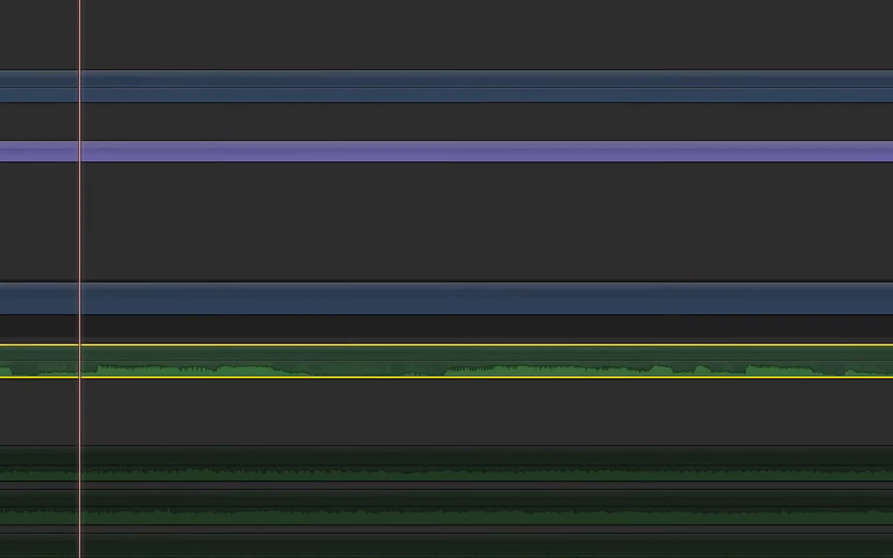
key(space)
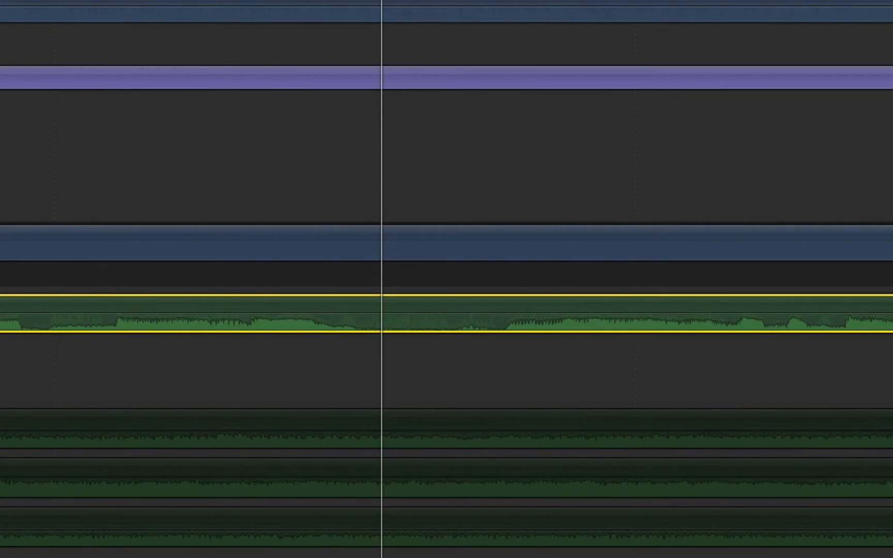
click(386, 324)
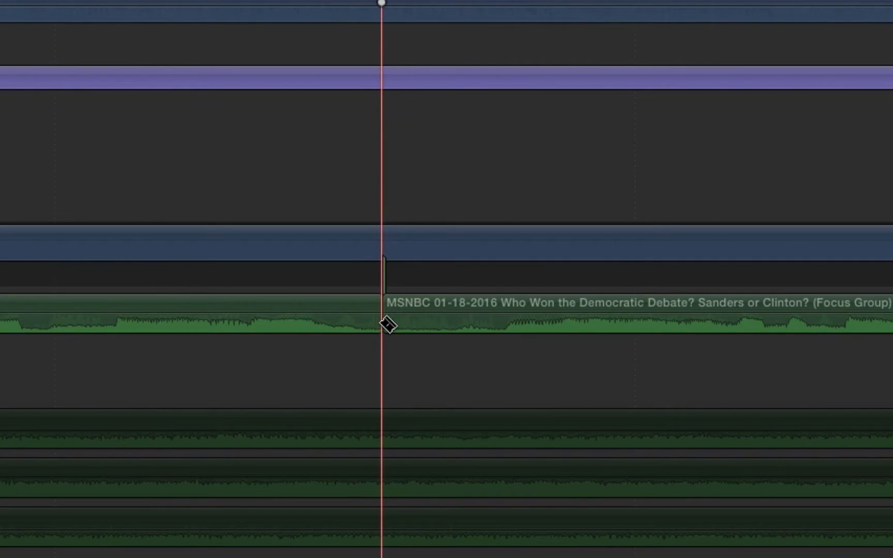
- Find where speech resumes after the cut and trim the start of the second audio segment to that point
key(space)
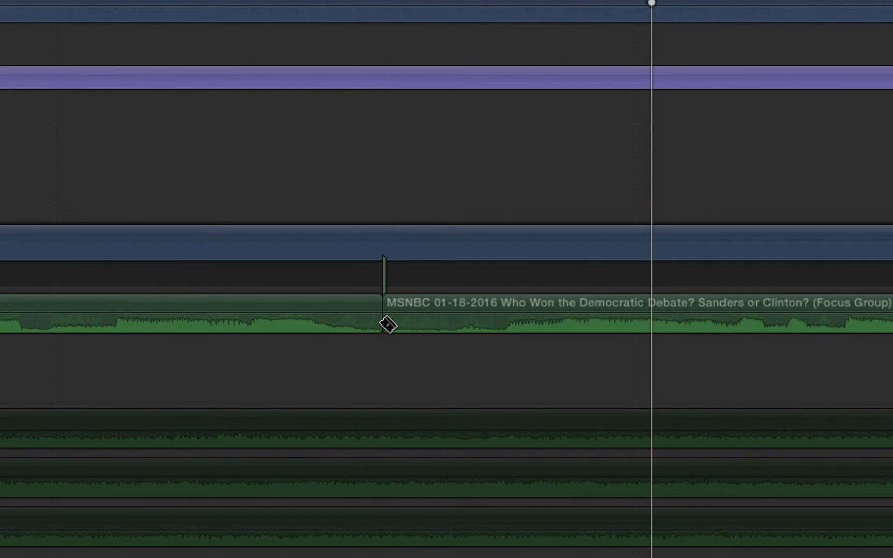
key(Up)
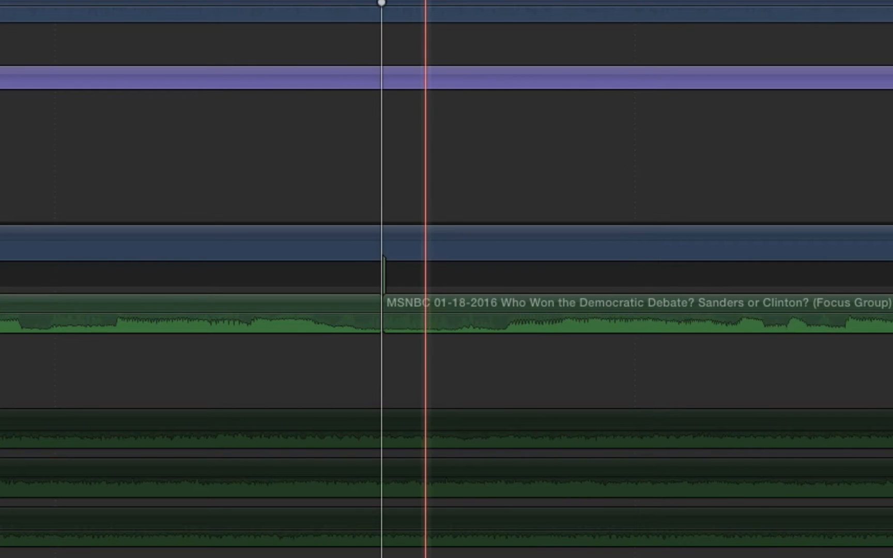
key(Right)
key(Right)
key(Right)
key(Right)
key(Right)
key(Right)
key(Right)
key(Right)
key(Right)
key(Right)
key(Right)
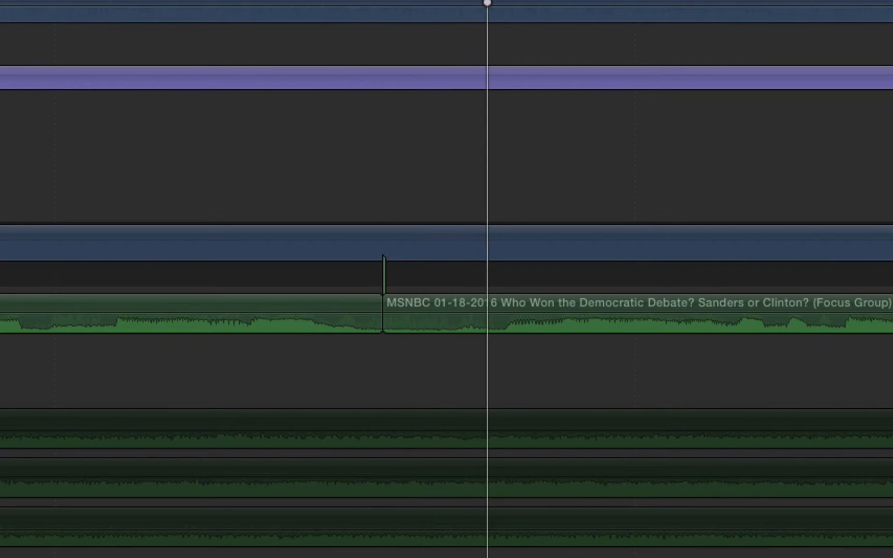
key(F12)
key(Left)
key(Right)
key(Right)
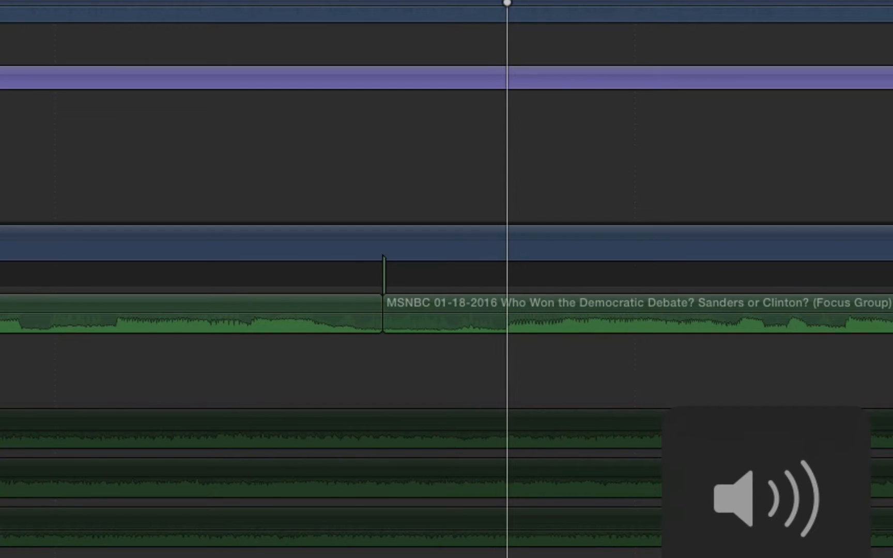
key(Left)
key(Left)
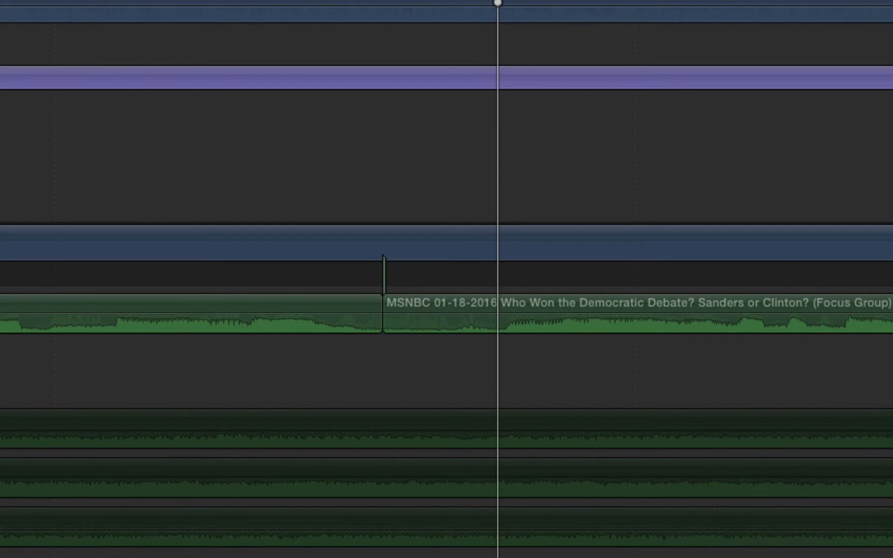
click(383, 312)
drag(394, 305, 504, 320)
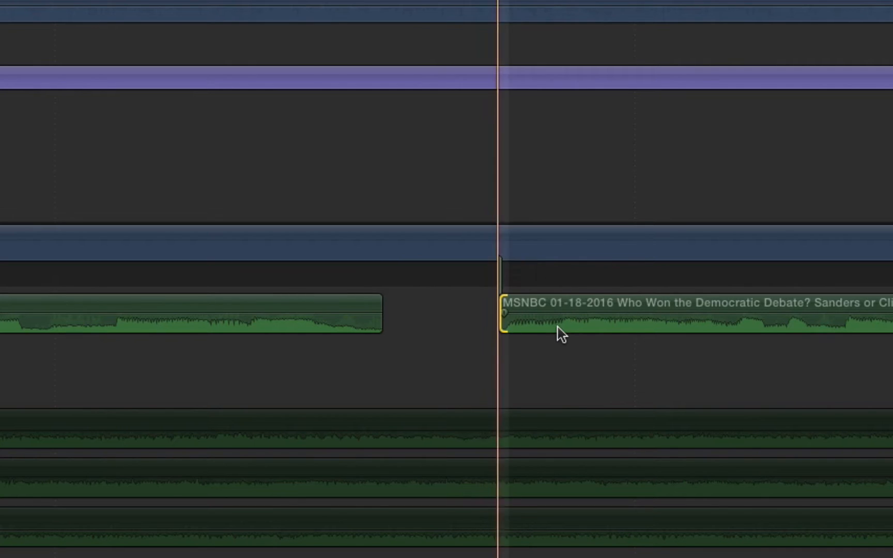
- Move the second audio segment earlier to close the gap after the first segment
click(542, 331)
drag(512, 323, 488, 327)
drag(481, 325, 451, 330)
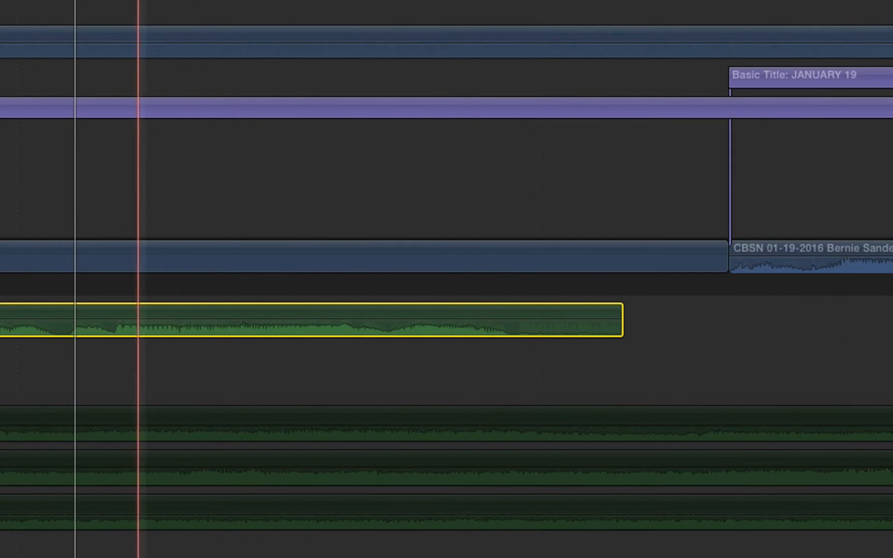
- Play the end of the second audio segment and trim off its quiet tail where the speech stops
key(space)
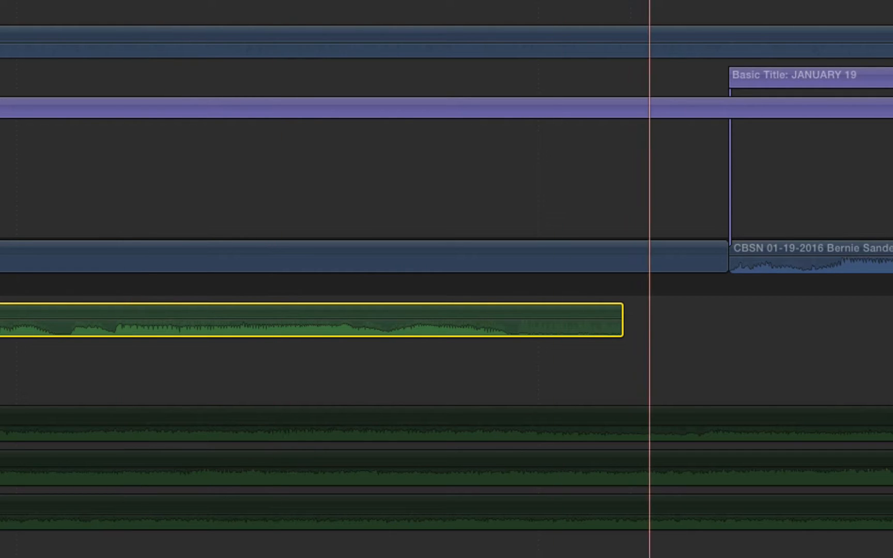
key(space)
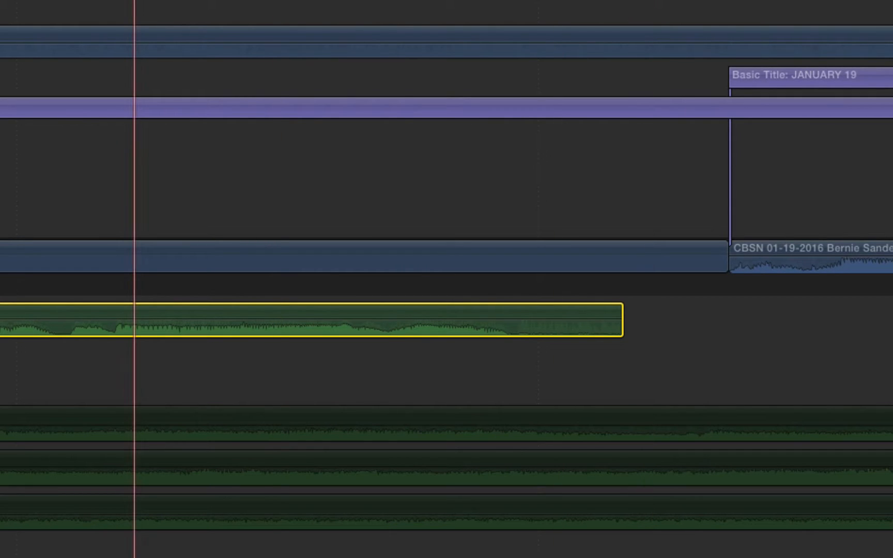
key(space)
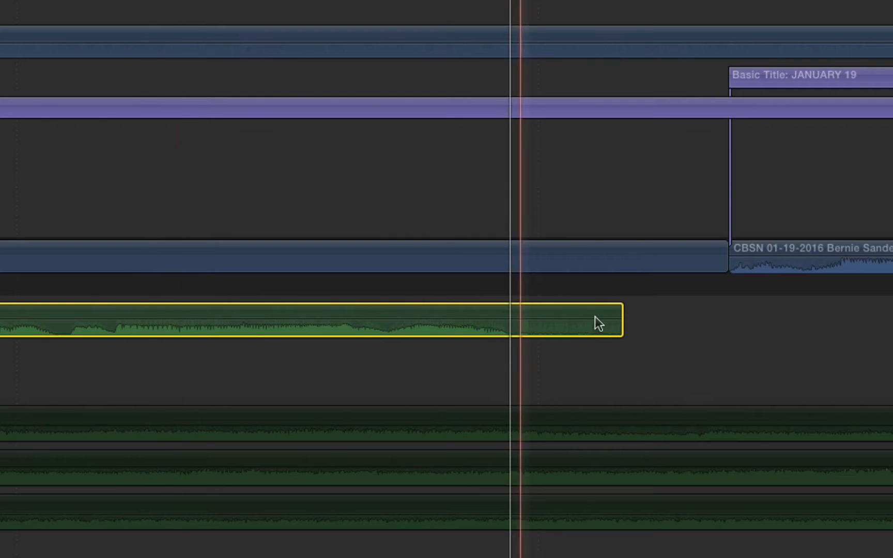
drag(619, 322, 510, 318)
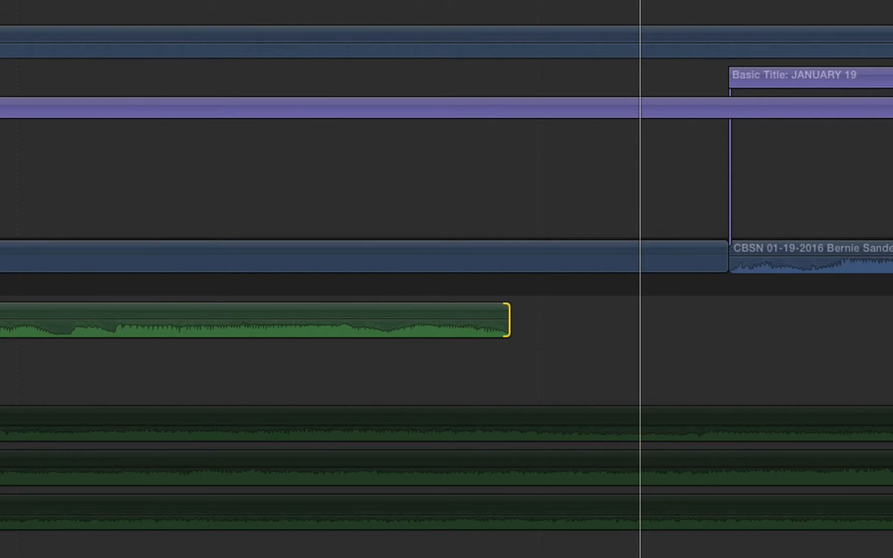
- Trim the end of the MSNBC 01-18-2016 video clip back to where its detached audio ends
drag(541, 1, 511, 1)
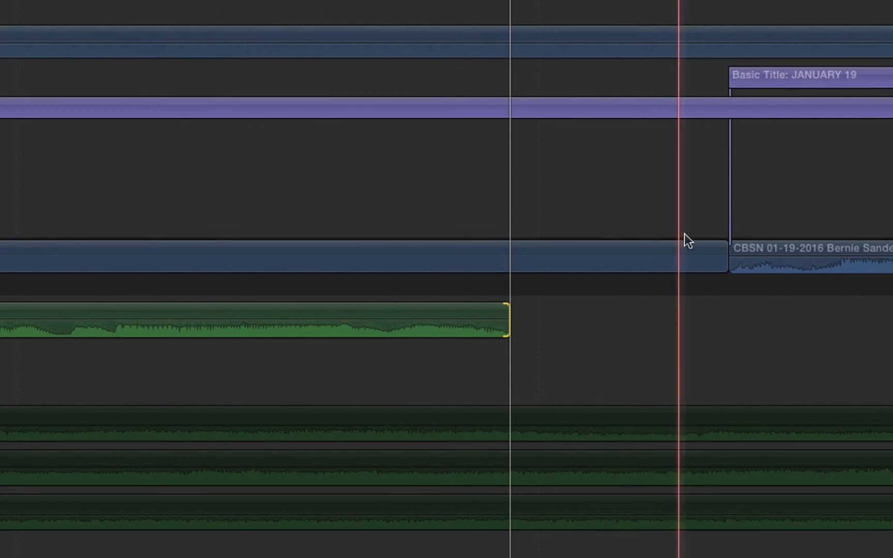
drag(727, 256, 509, 251)
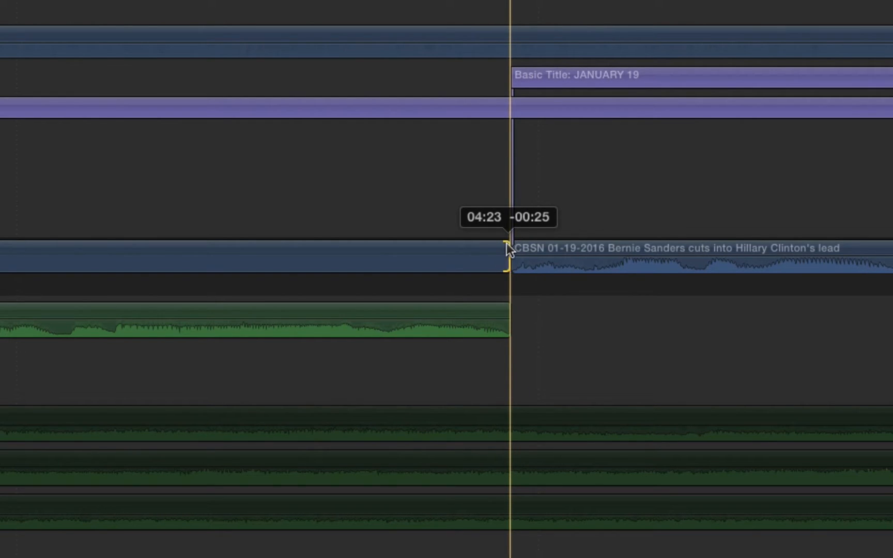
drag(508, 248, 509, 250)
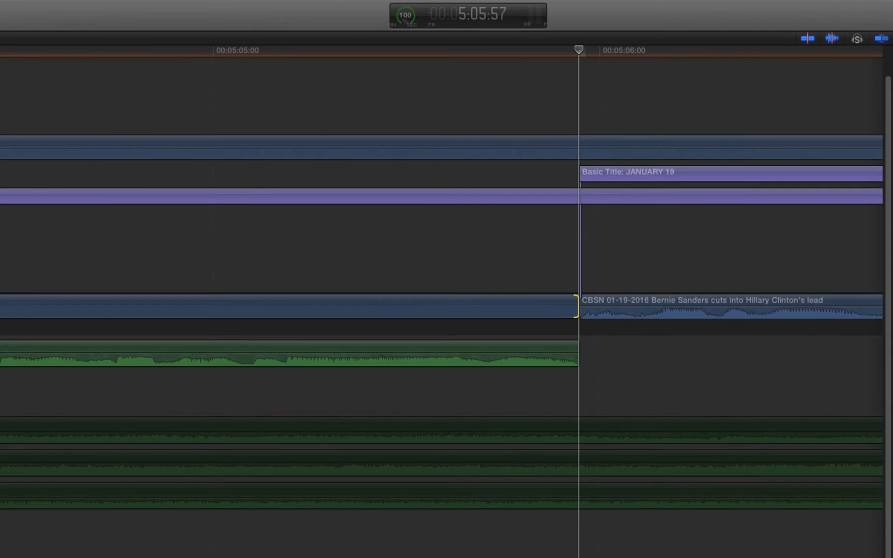
- Play the timeline from just before the MSNBC 01-18-2016 clip into the CBSN clip to check the tightened edit
key(super+minus)
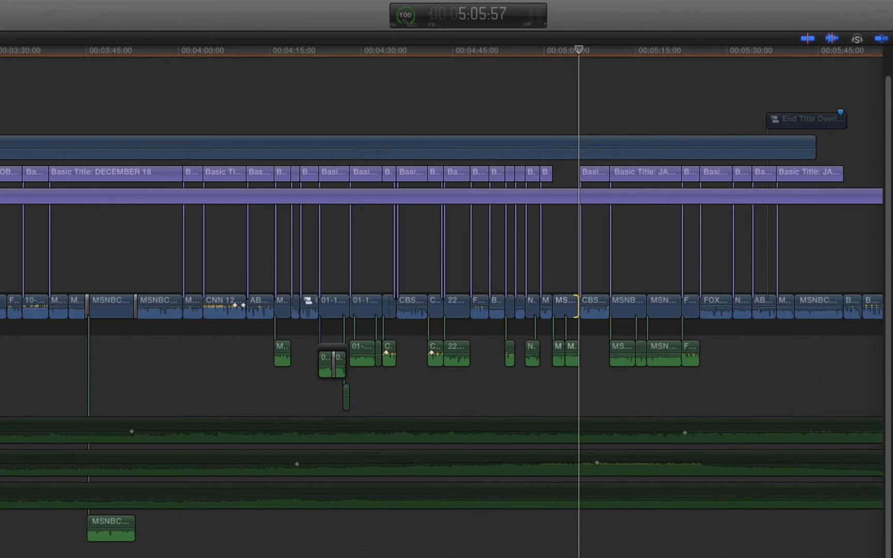
key(super+equal)
key(super+equal)
key(super+equal)
key(super+equal)
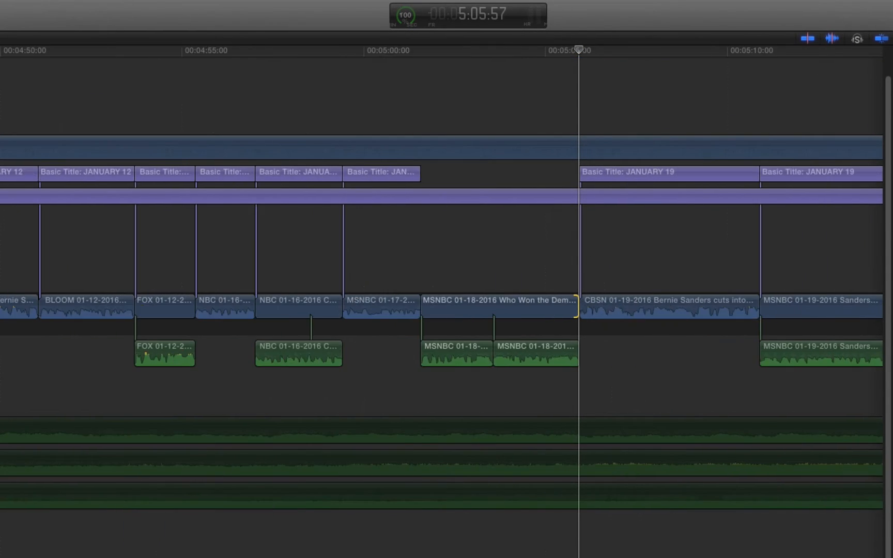
click(396, 52)
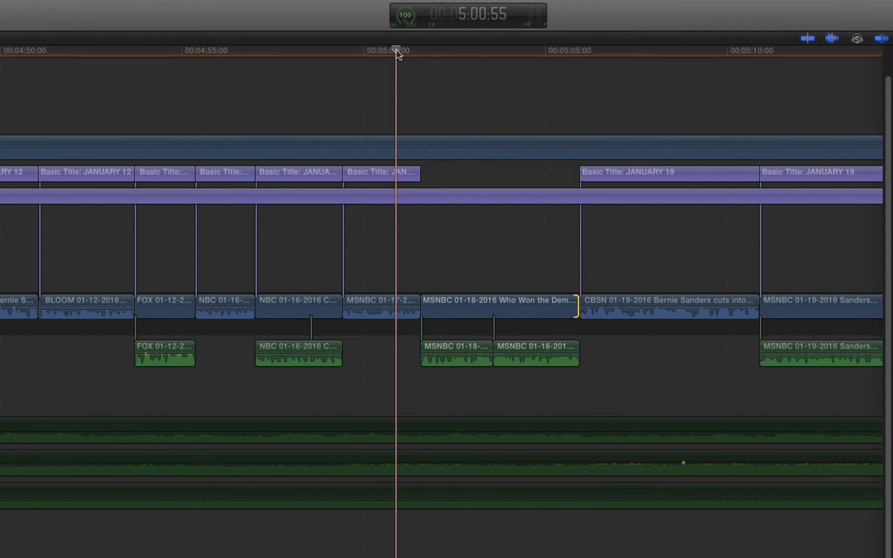
click(359, 51)
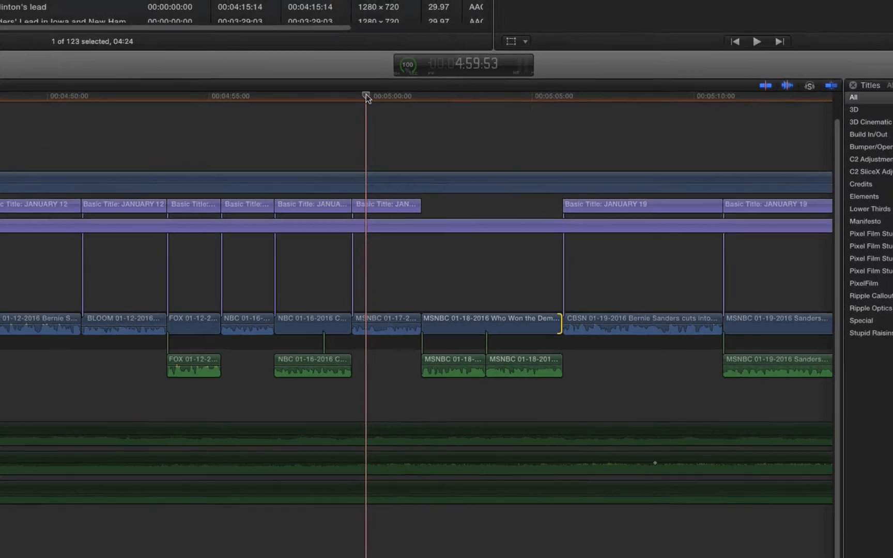
key(space)
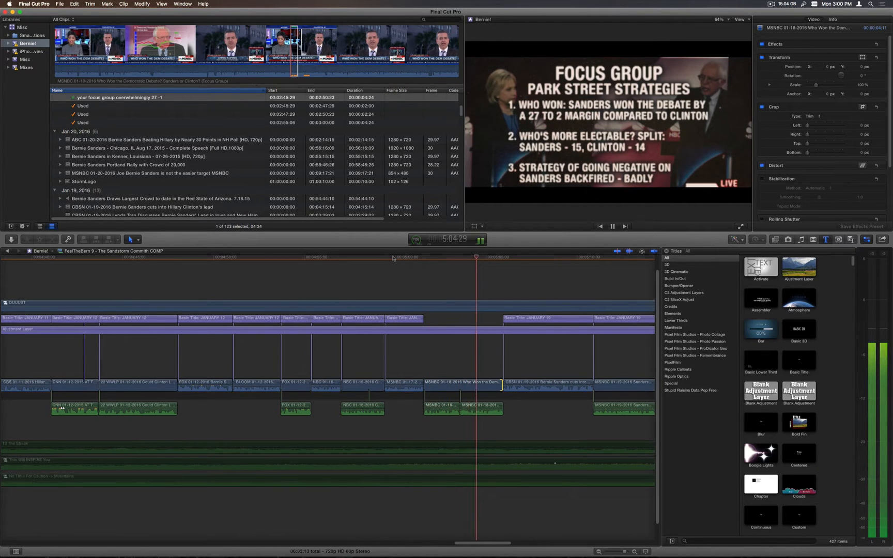
key(space)
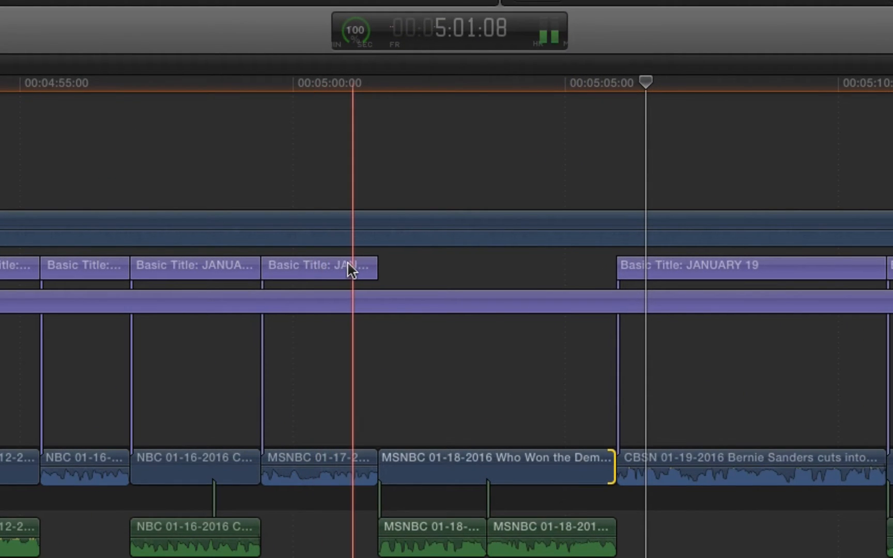
- Duplicate the JANUARY 17 title over the MSNBC 01-18-2016 clip and extend it to the start of the JANUARY 19 title
click(411, 320)
drag(342, 272, 426, 267)
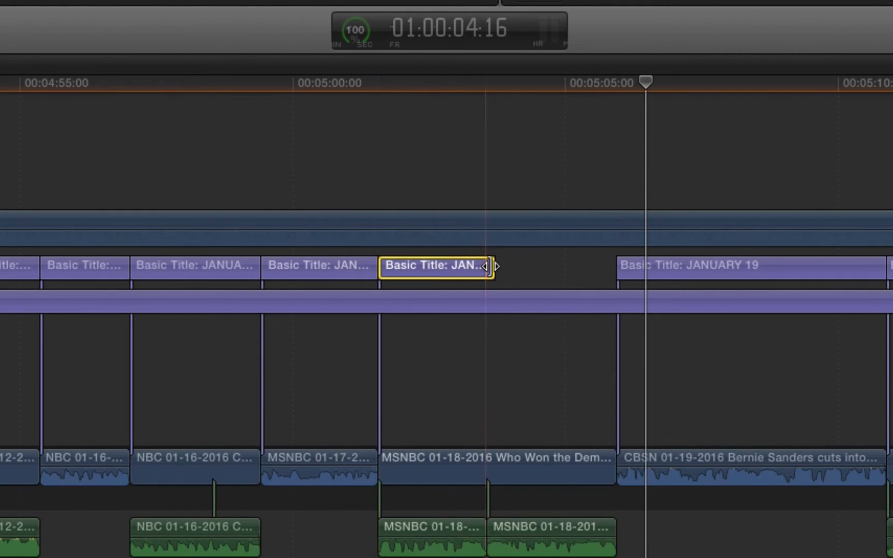
drag(553, 274, 614, 273)
- Play the MSNBC 01-18-2016 section with its date title through to the CBSN clip
mouse_move(446, 86)
mouse_down()
mouse_move(420, 87)
mouse_move(452, 100)
mouse_up()
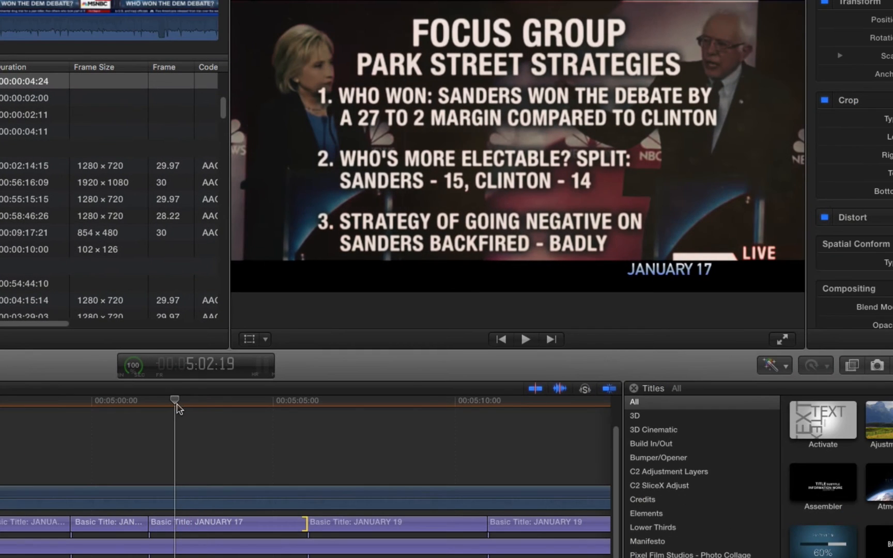
drag(199, 416, 115, 443)
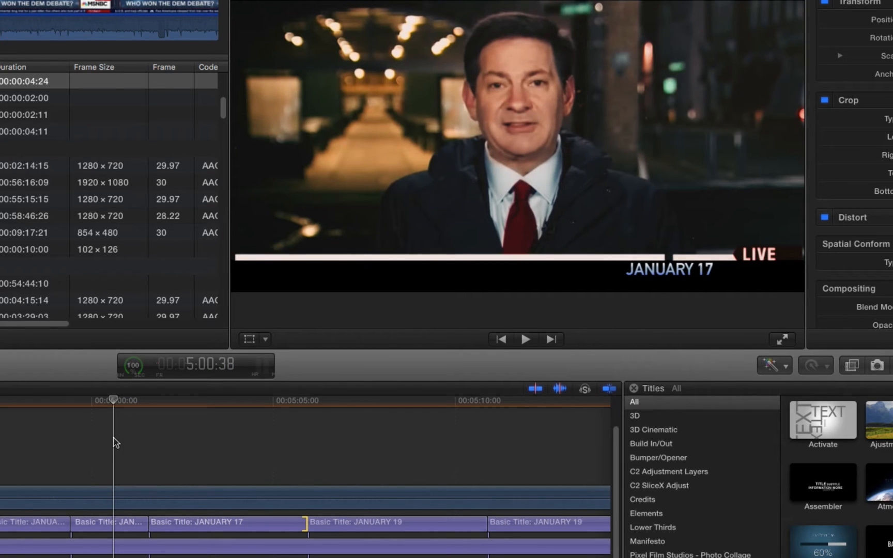
key(space)
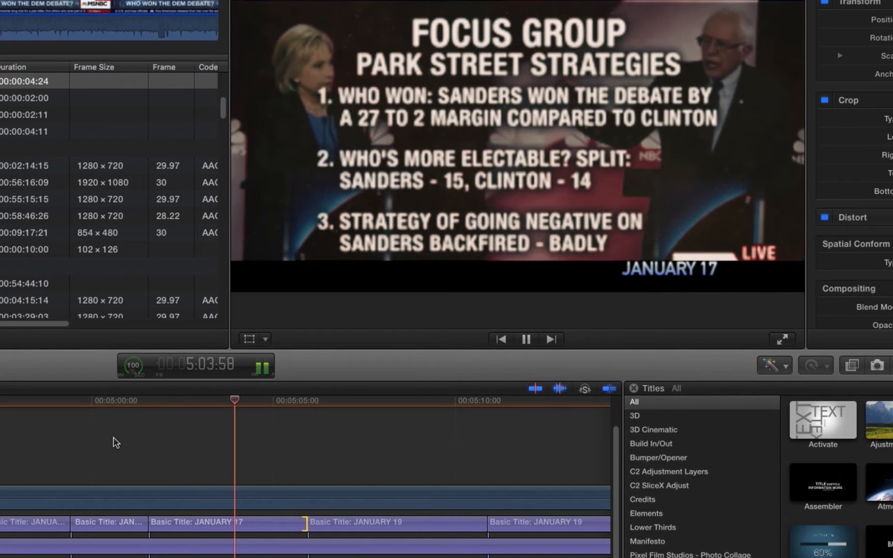
key(space)
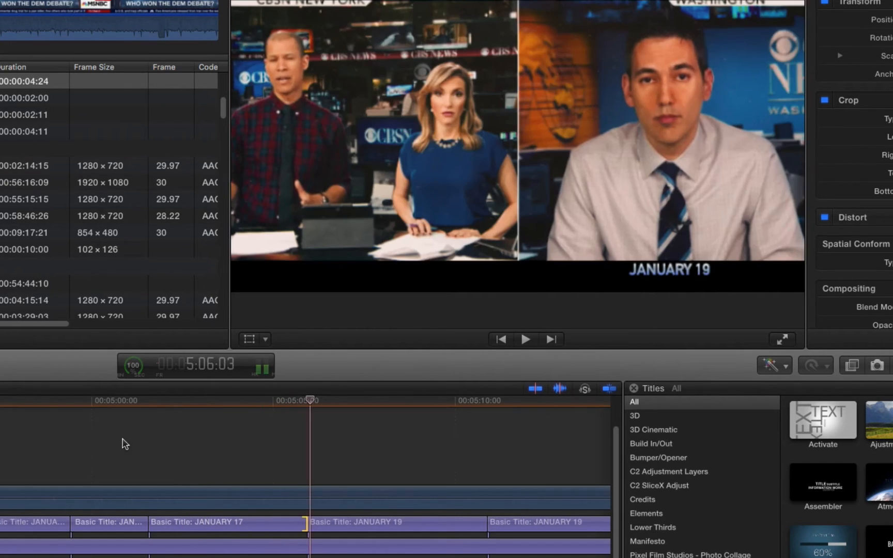
- Add a Color Correction to the MSNBC 01-18-2016 focus-group clip and give it a shape mask
click(232, 409)
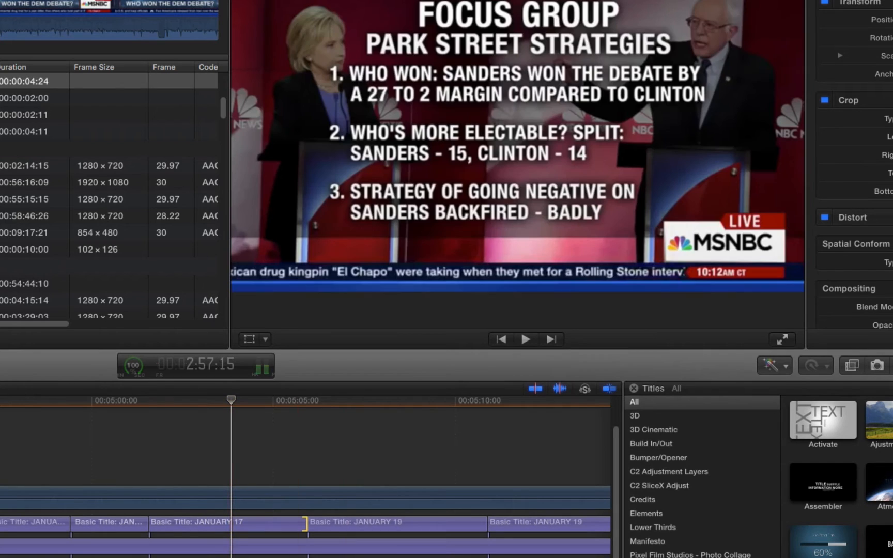
key(super+shift+a)
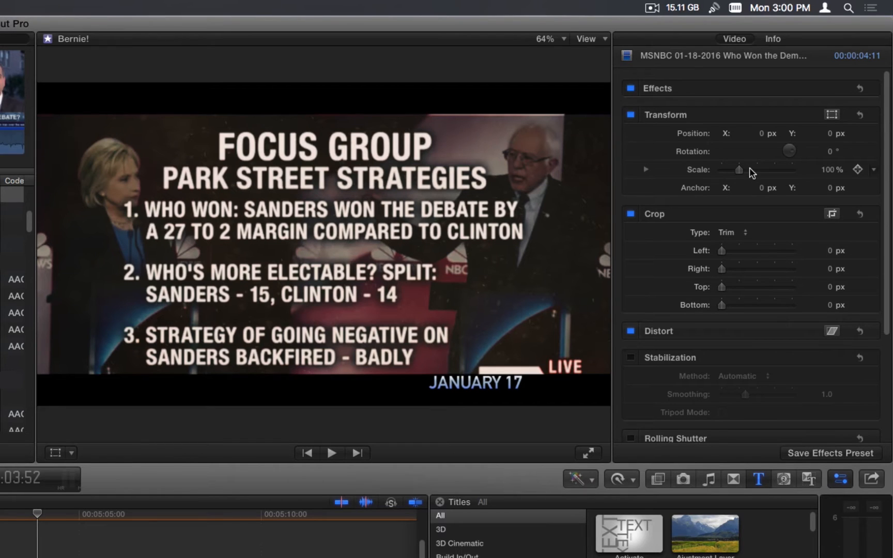
key(super+6)
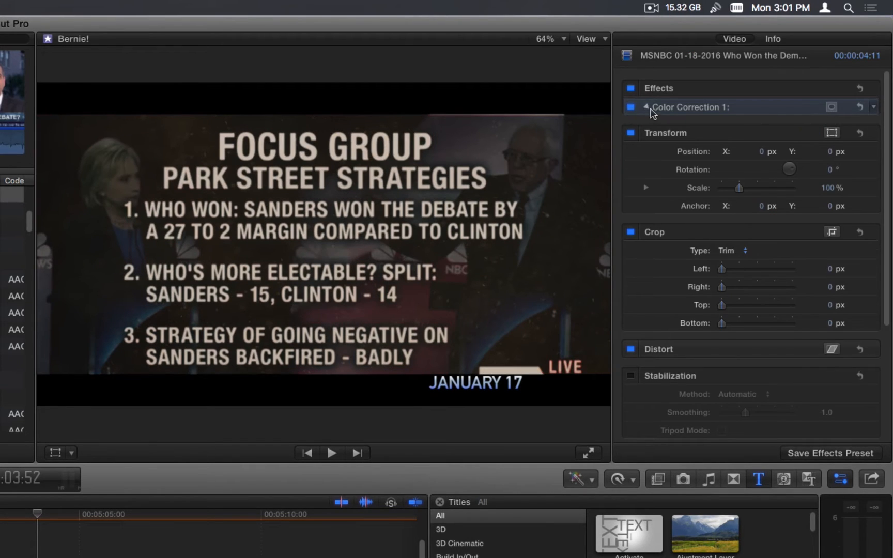
click(647, 107)
click(831, 107)
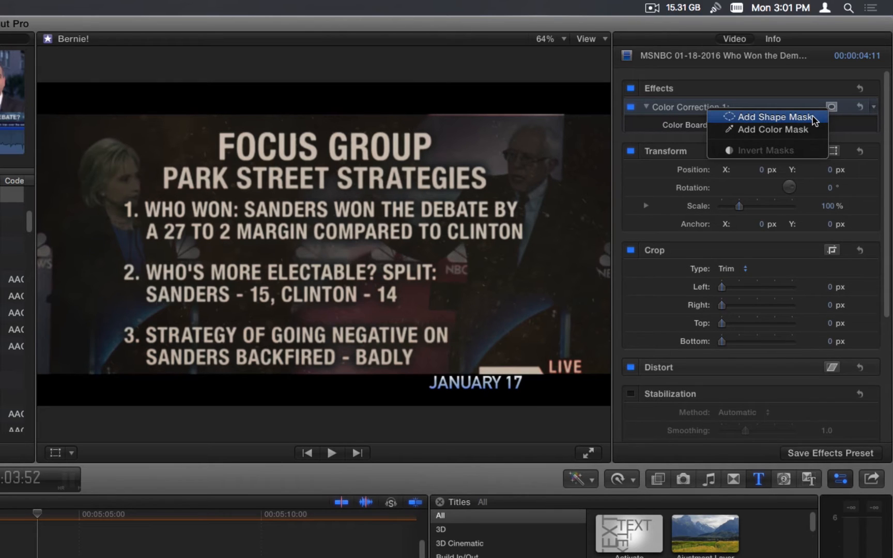
click(812, 117)
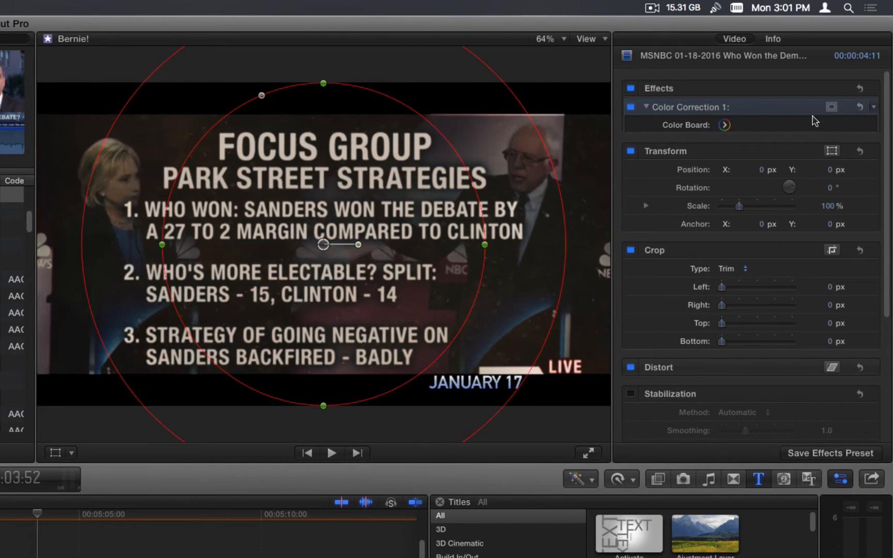
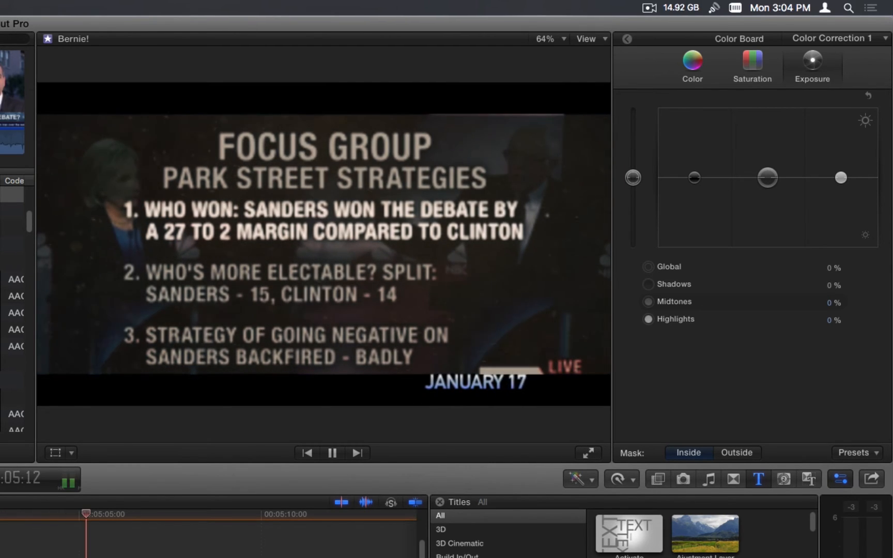
- Stop playback and examine the closing credits and their Master Propixie 5k-13 overlay at the end of the timeline
key(space)
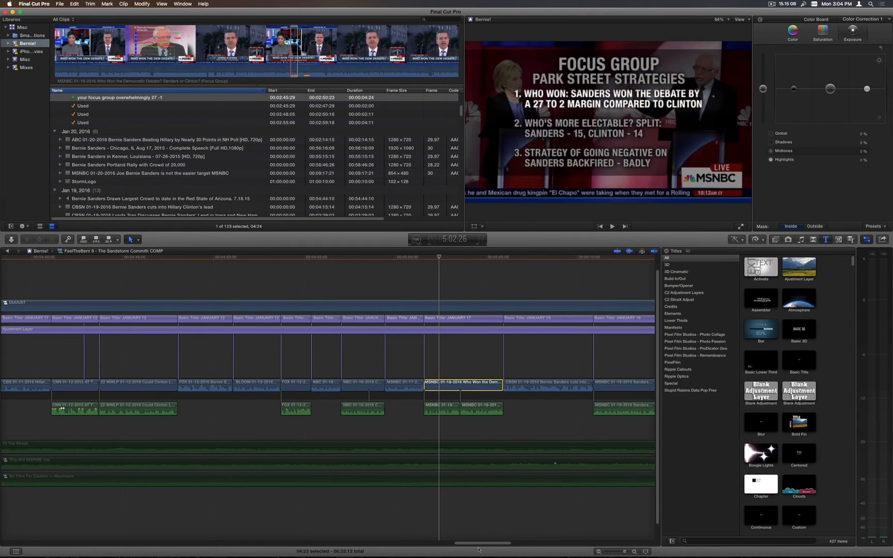
scroll(546, 545, right, 15)
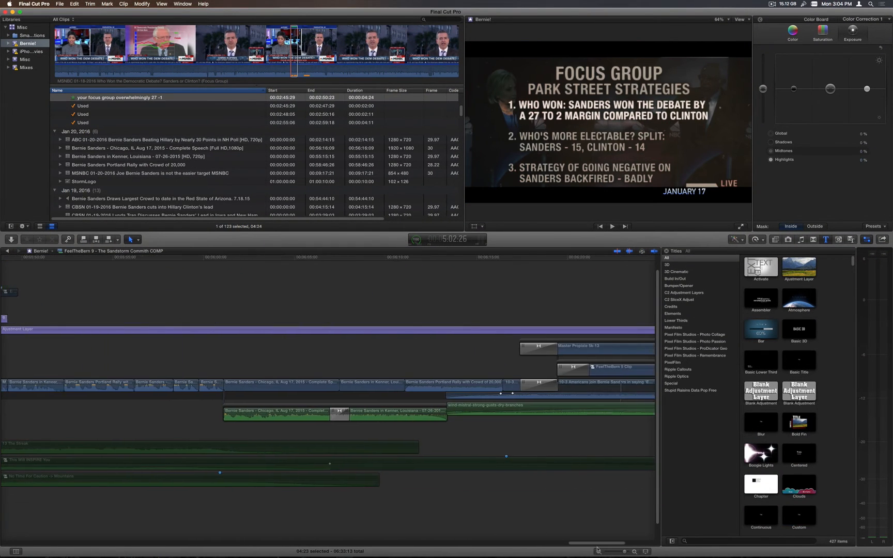
drag(426, 262, 404, 258)
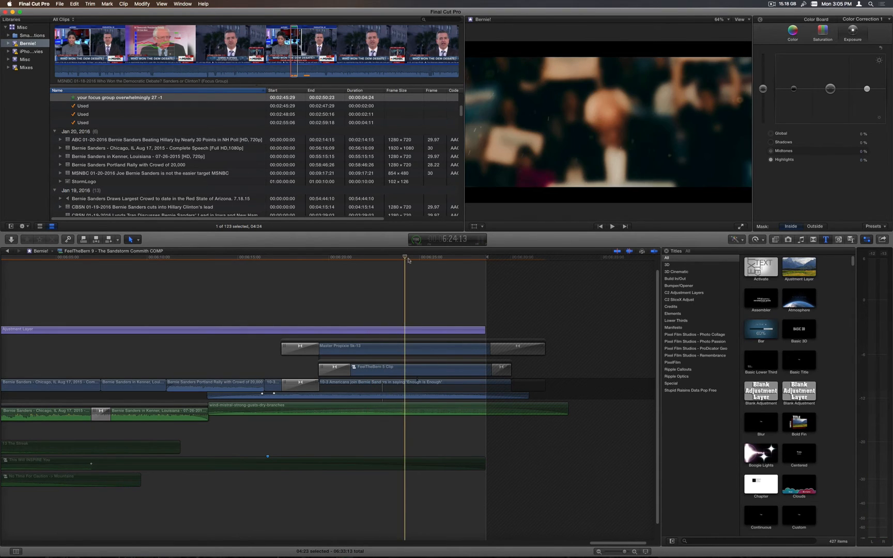
click(433, 259)
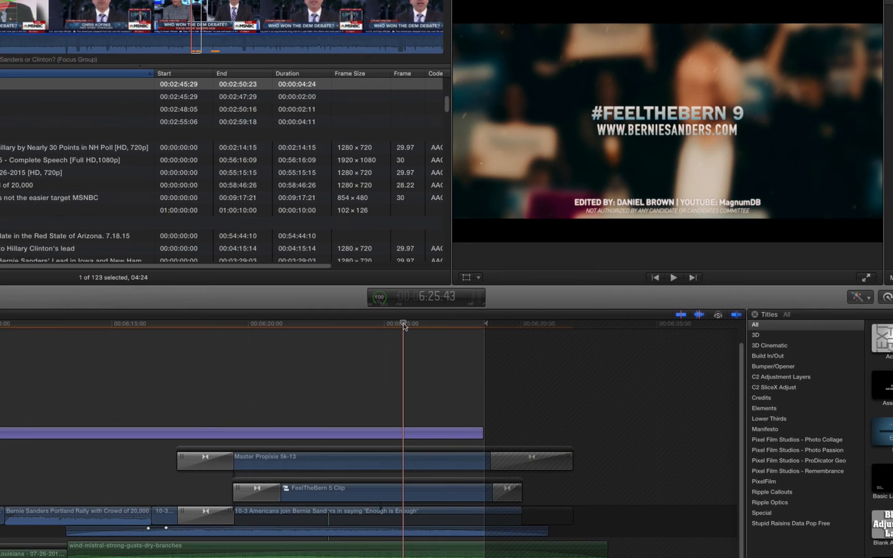
click(357, 461)
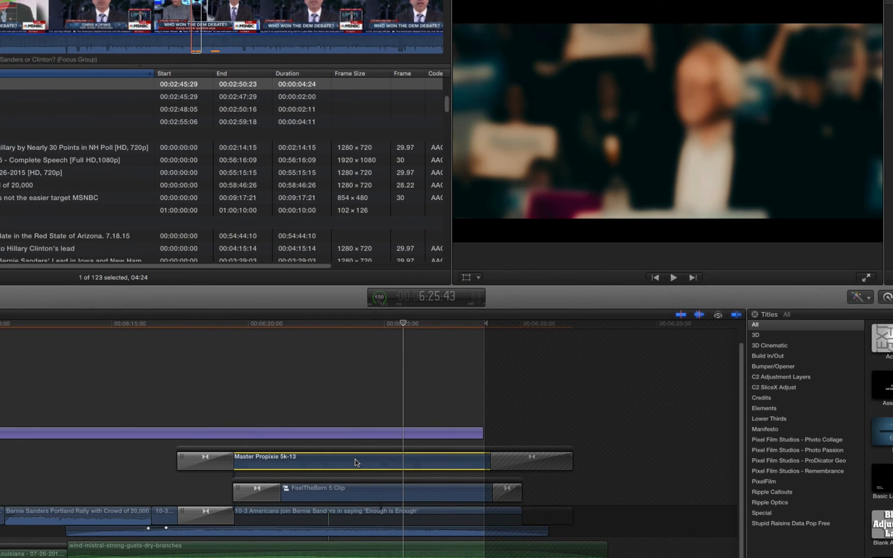
click(363, 325)
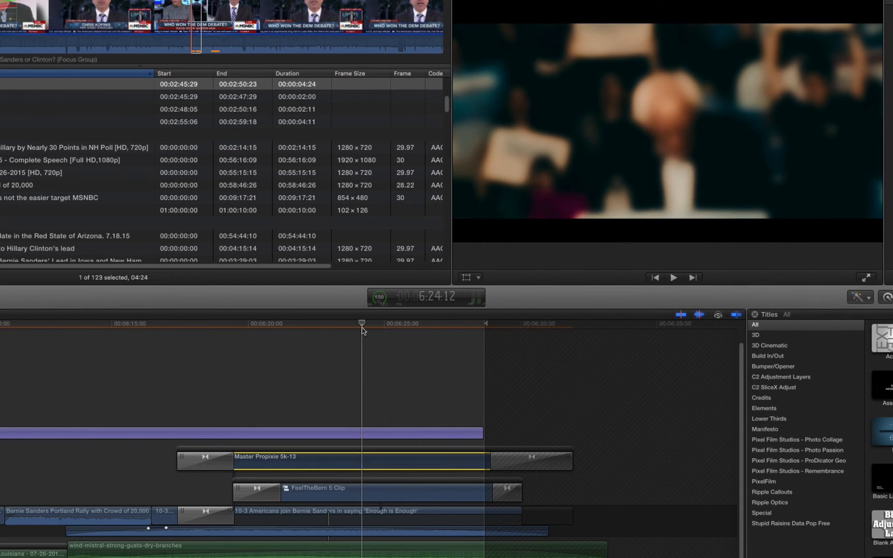
double_click(346, 497)
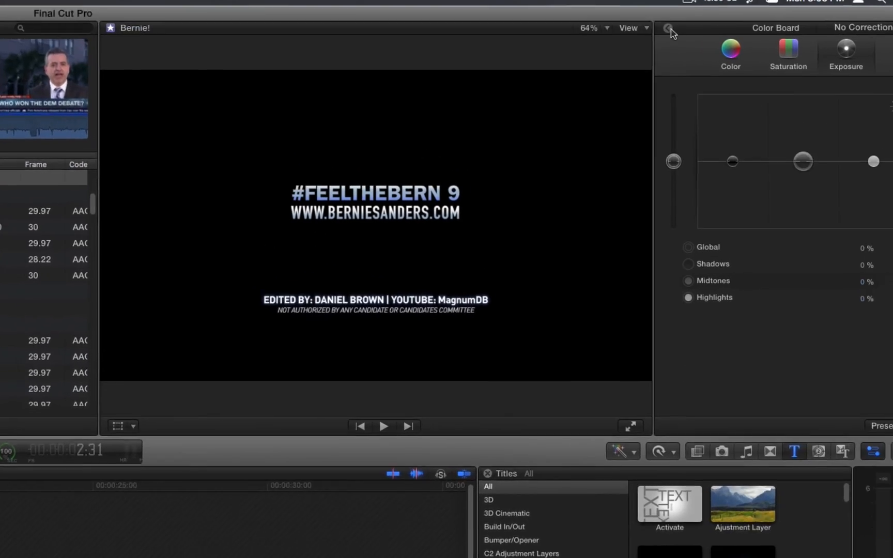
click(628, 39)
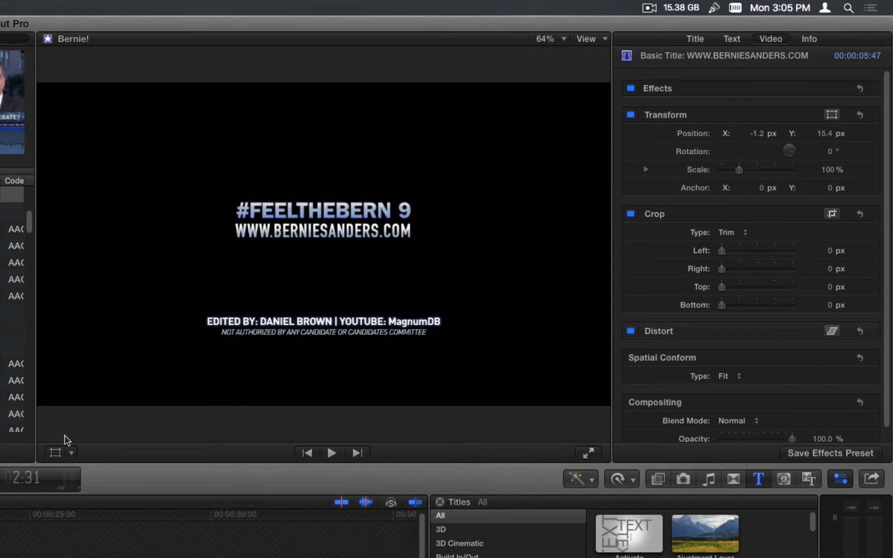
double_click(385, 234)
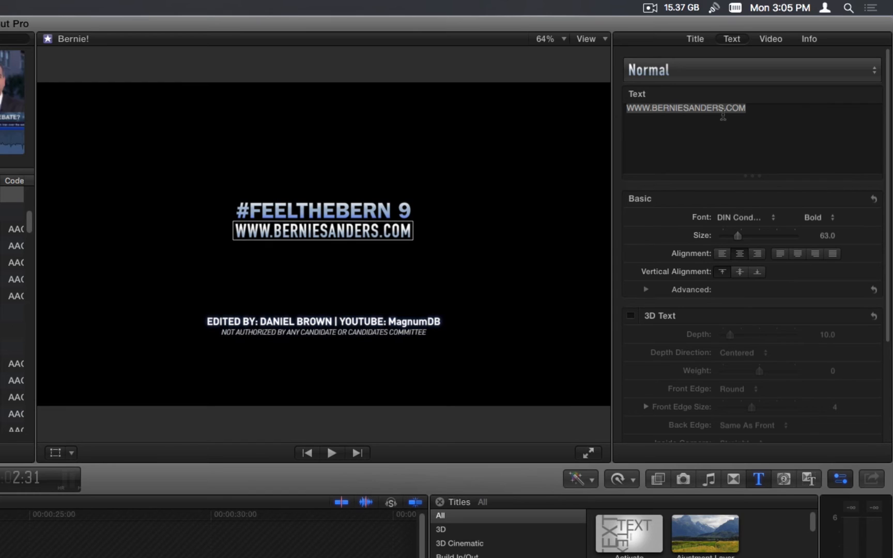
click(765, 224)
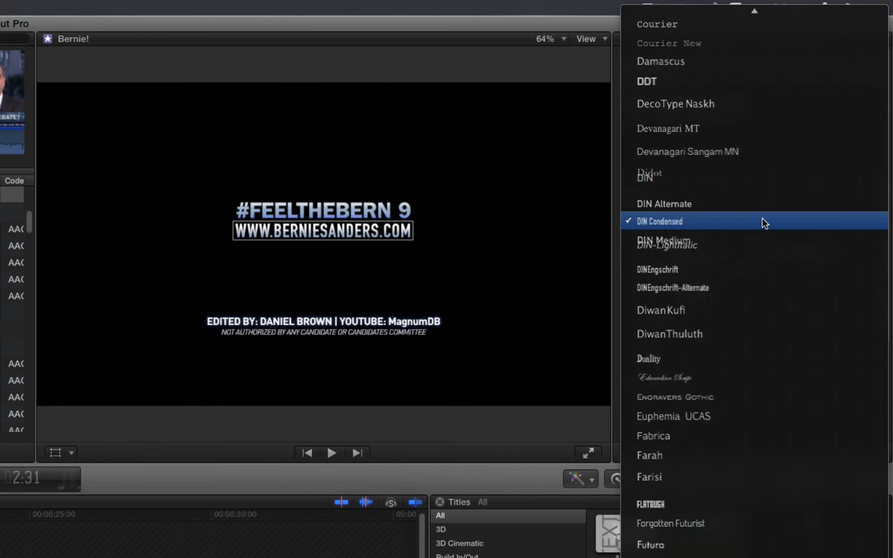
click(764, 223)
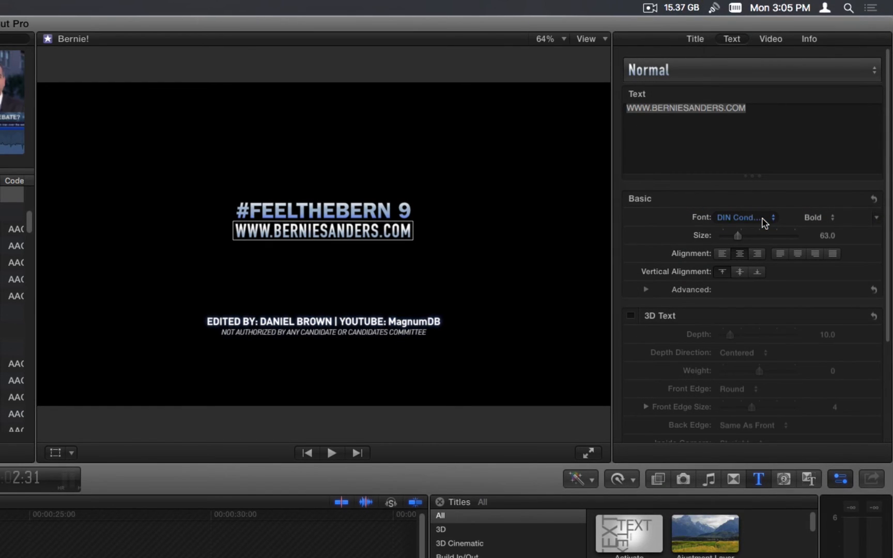
scroll(667, 355, down, 5)
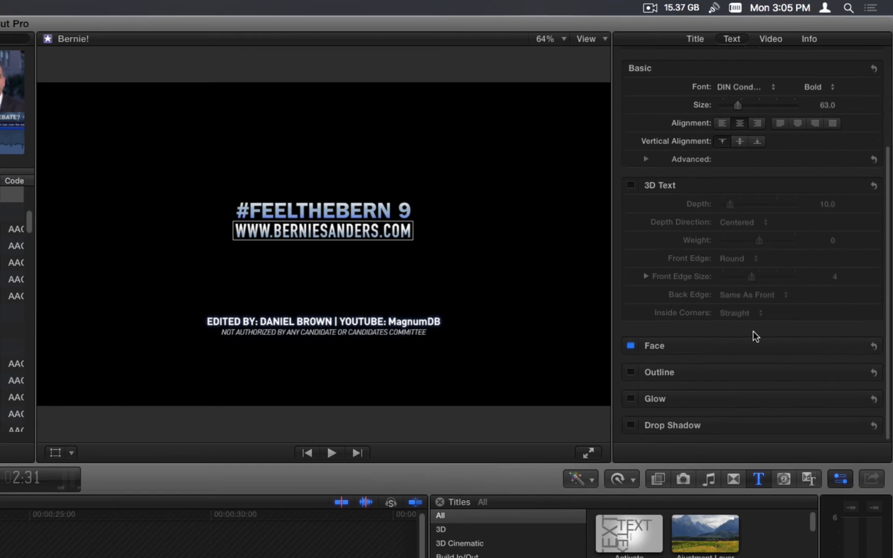
click(852, 346)
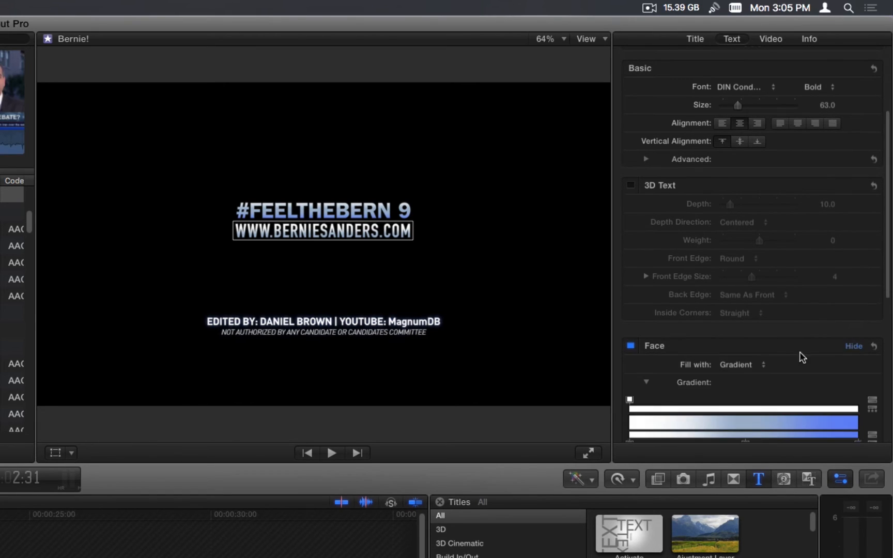
scroll(744, 369, down, 5)
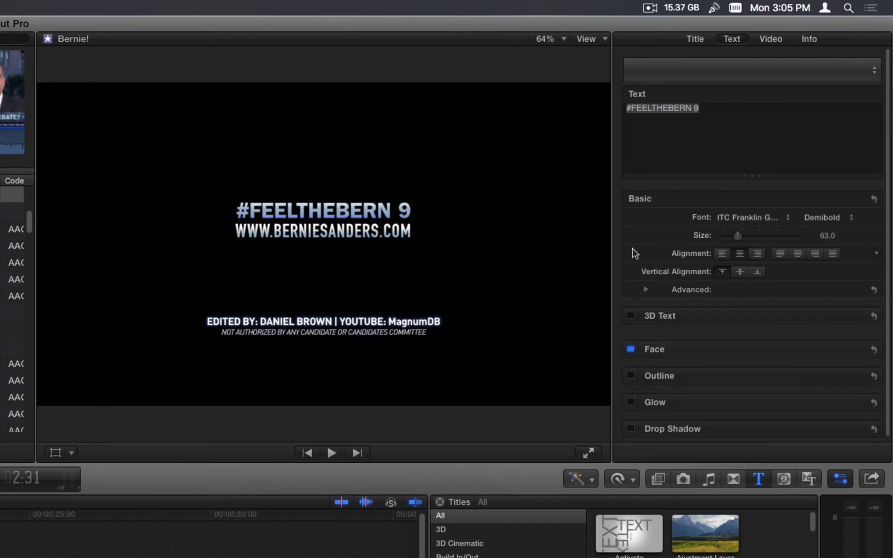
- Check the font list for the #FEELTHEBERN 9 title, keep its current font, and inspect its Face gradient
click(780, 217)
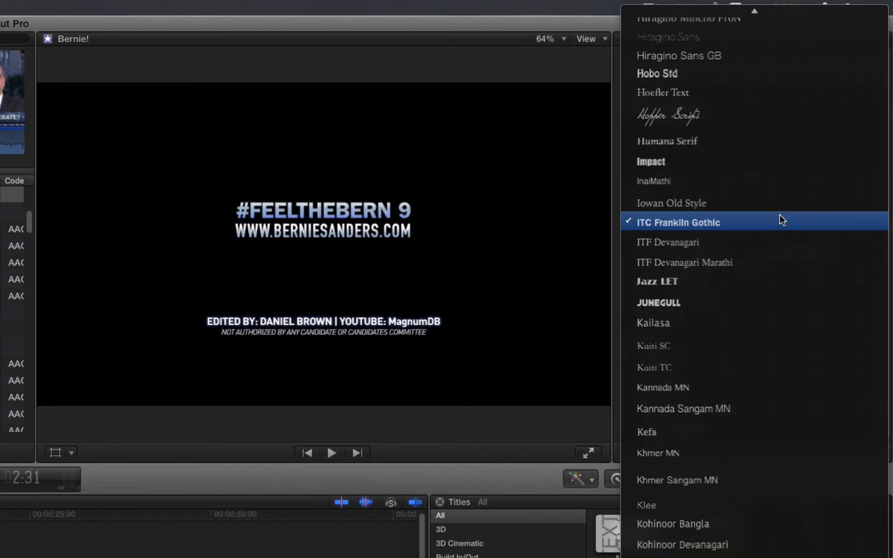
click(524, 170)
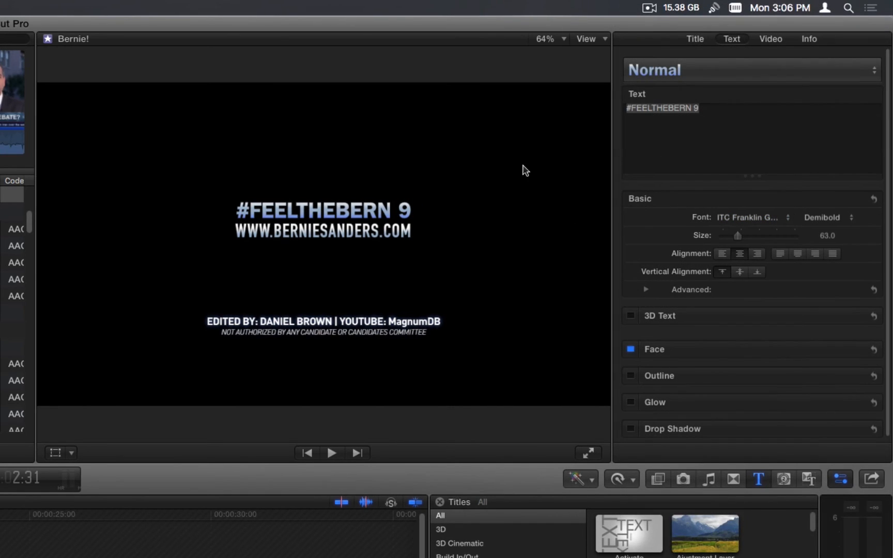
click(861, 350)
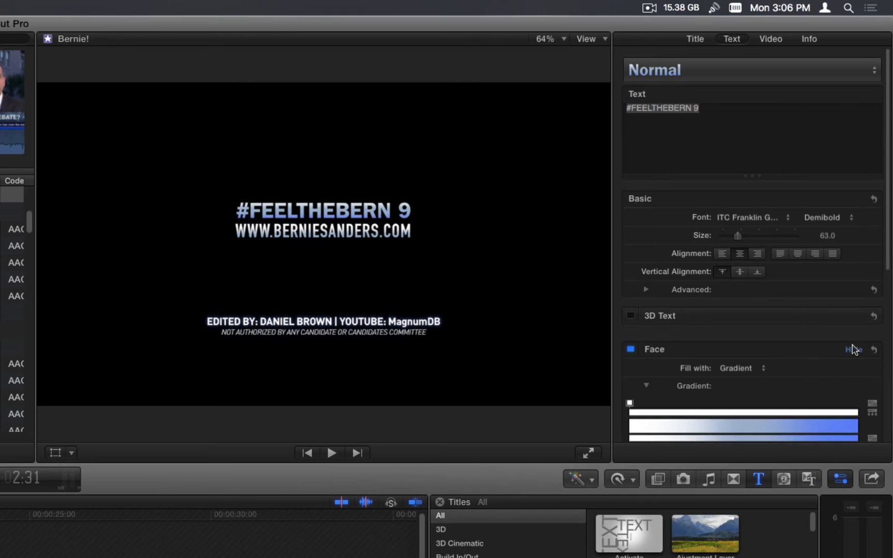
scroll(802, 377, down, 2)
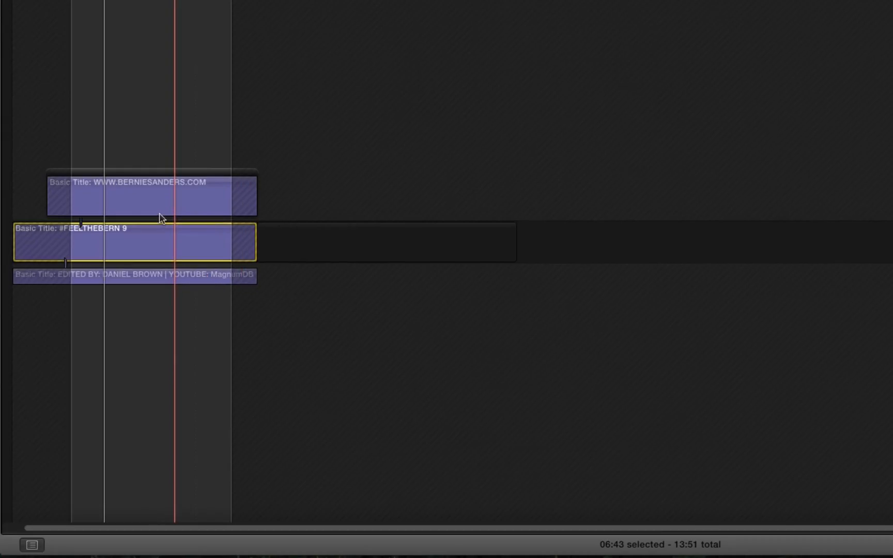
- Show the Video Animation of the #FEELTHEBERN 9 title and display only its Transform Scale X keyframes
right_click(159, 248)
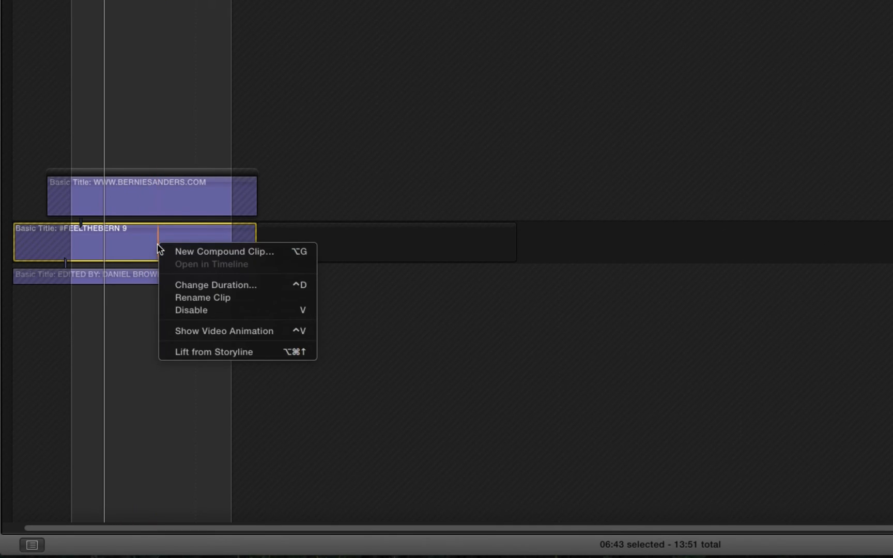
click(235, 333)
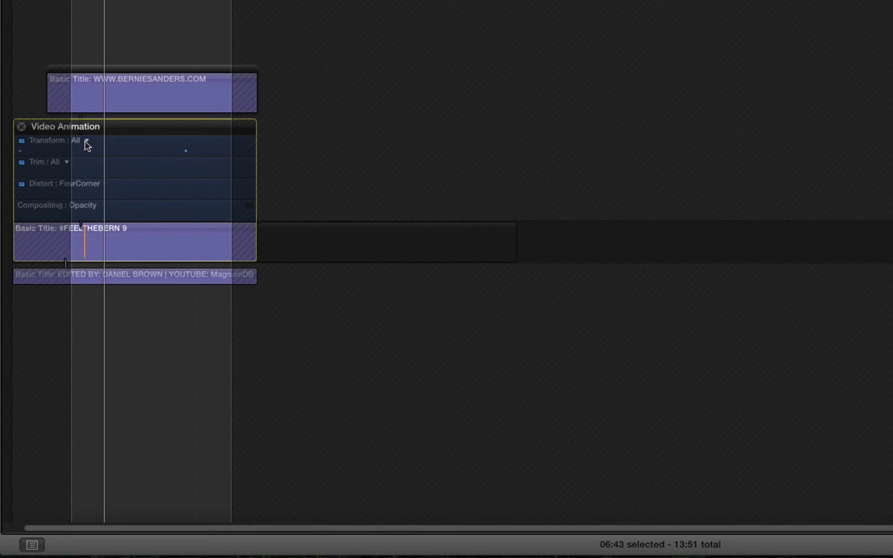
click(87, 142)
click(465, 130)
click(86, 142)
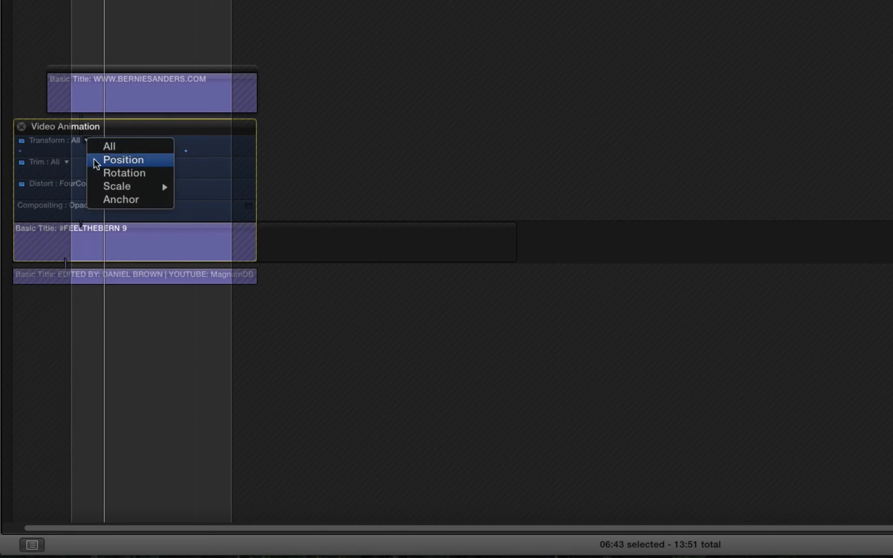
click(101, 187)
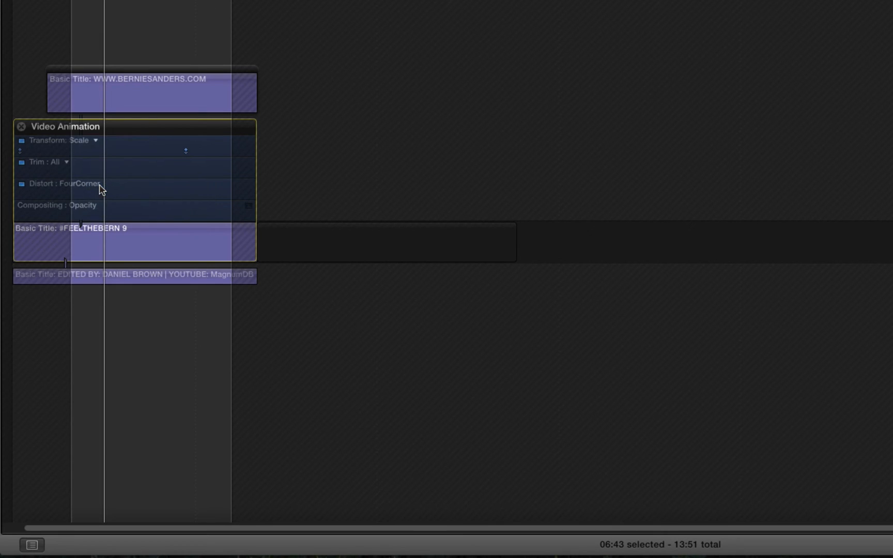
click(95, 140)
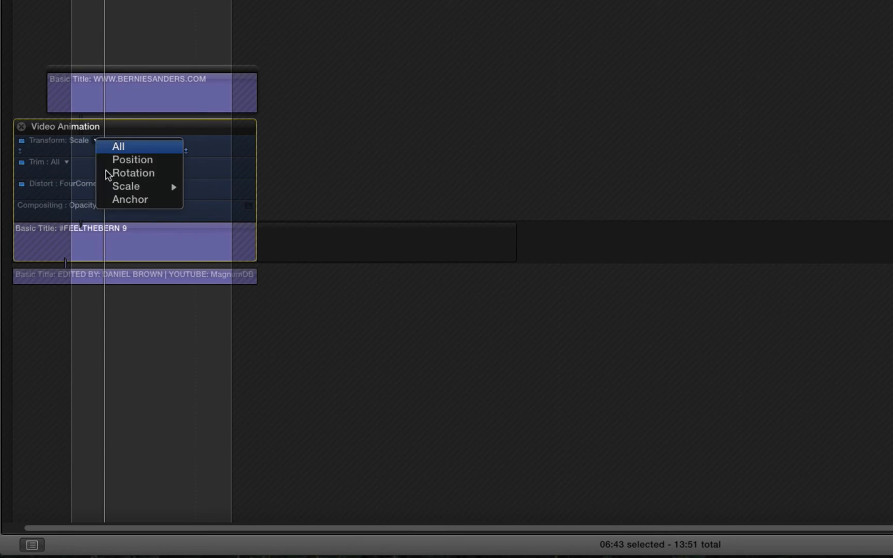
mouse_move(166, 187)
click(201, 190)
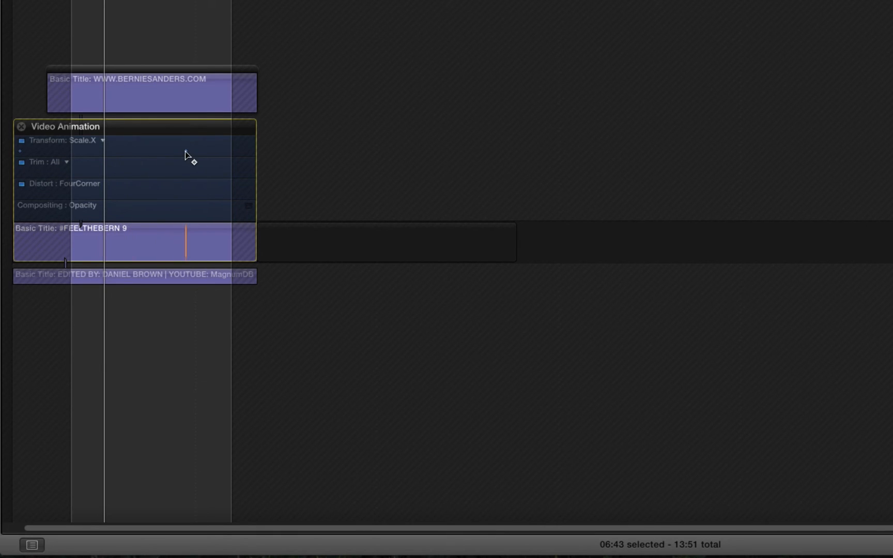
click(159, 150)
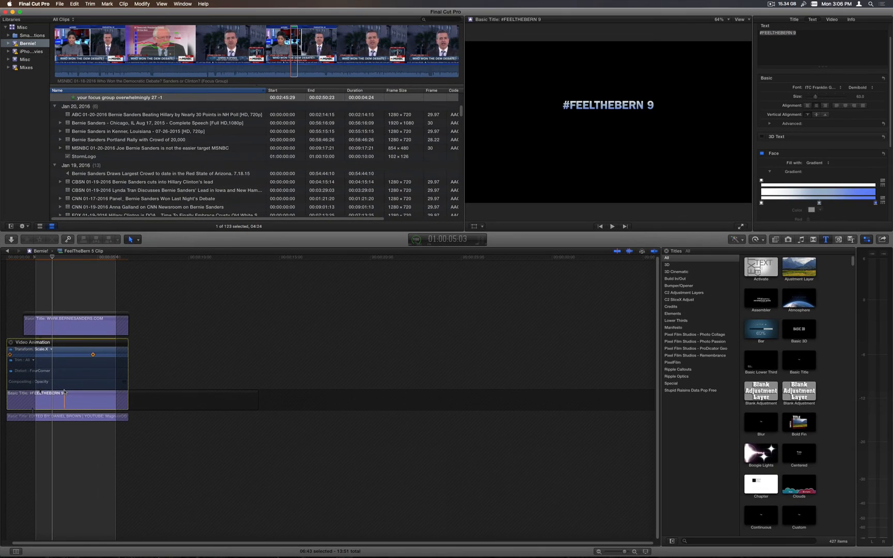
- Go to the start of the #FEELTHEBERN 9 title and step between its Scale keyframes in the Transform settings
click(24, 257)
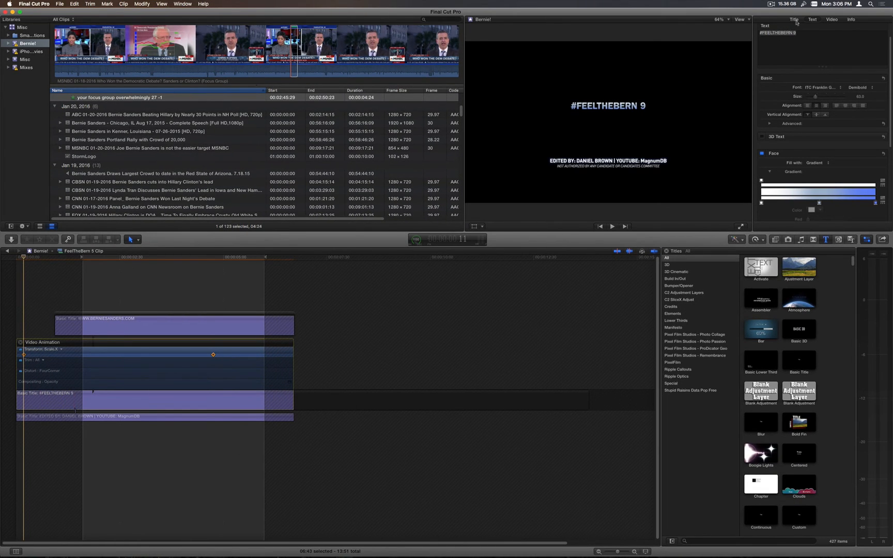
click(833, 19)
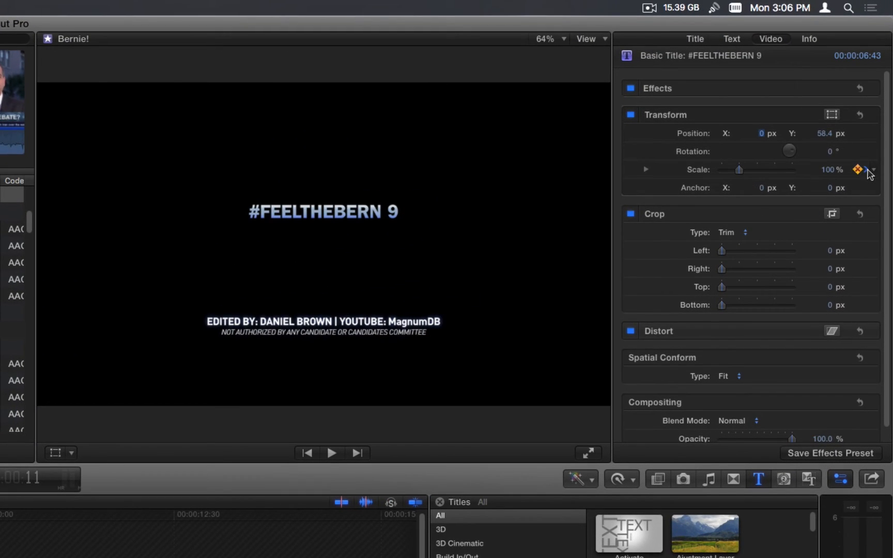
click(867, 169)
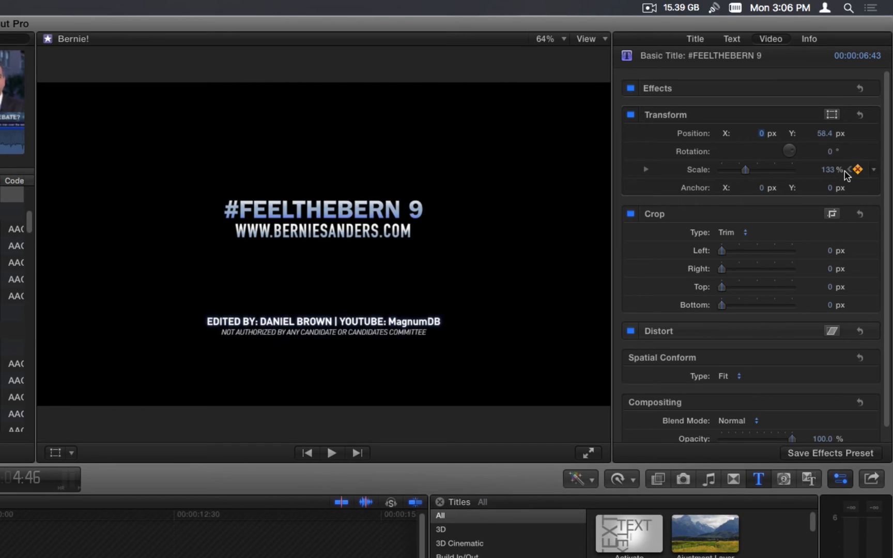
click(850, 170)
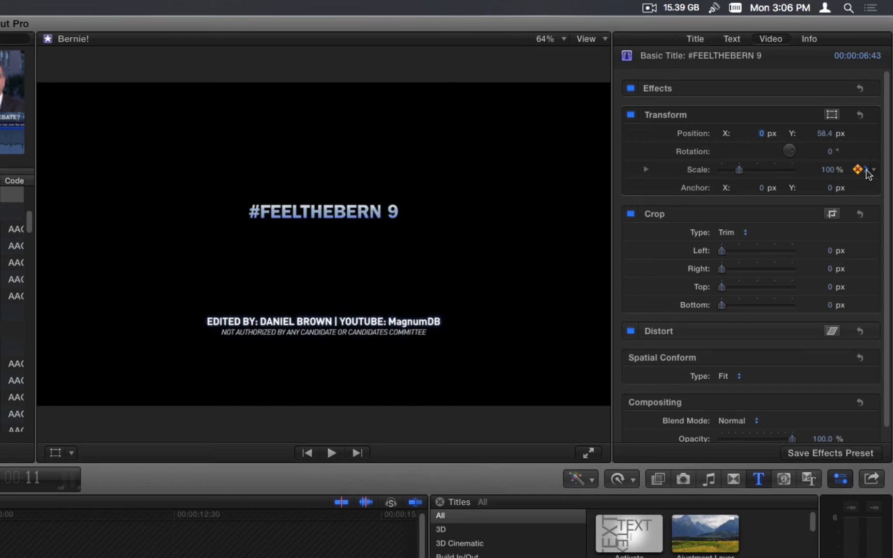
click(867, 170)
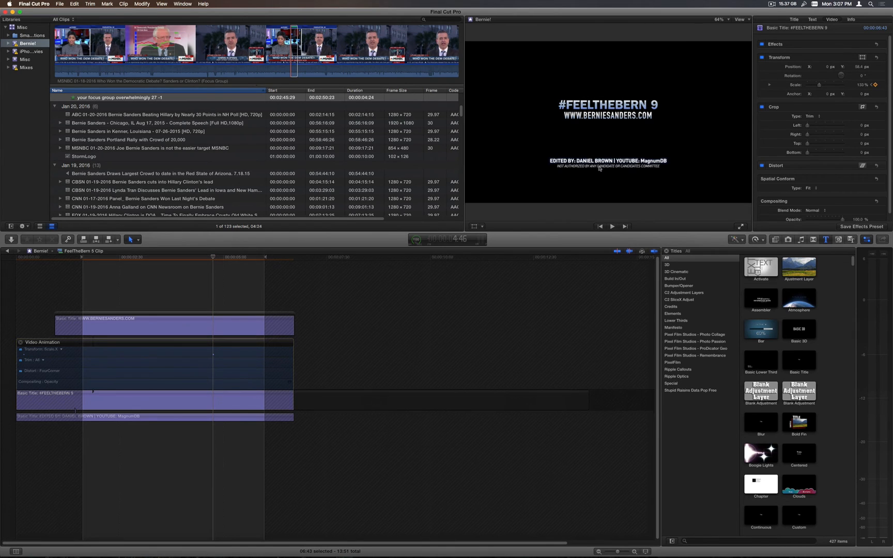
- Return to the text settings of the #FEELTHEBERN 9 title and hide its Video Animation
click(812, 20)
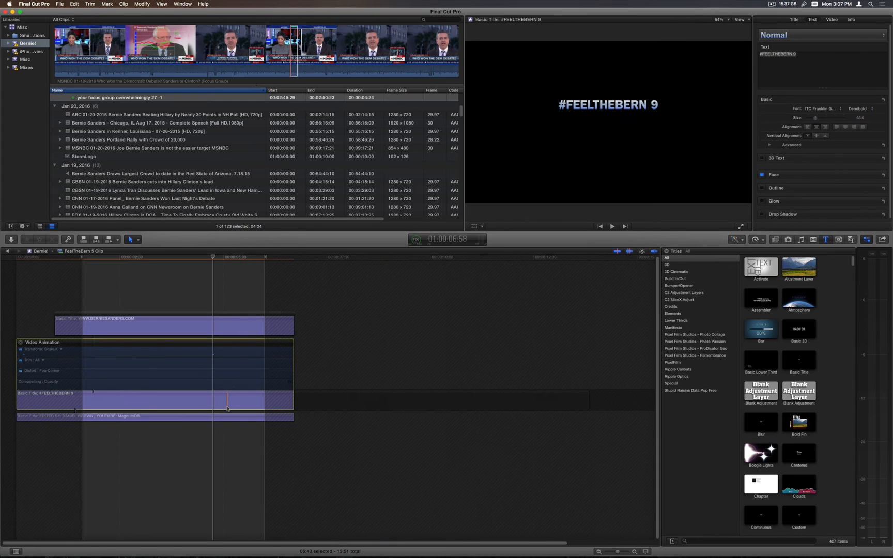
double_click(155, 346)
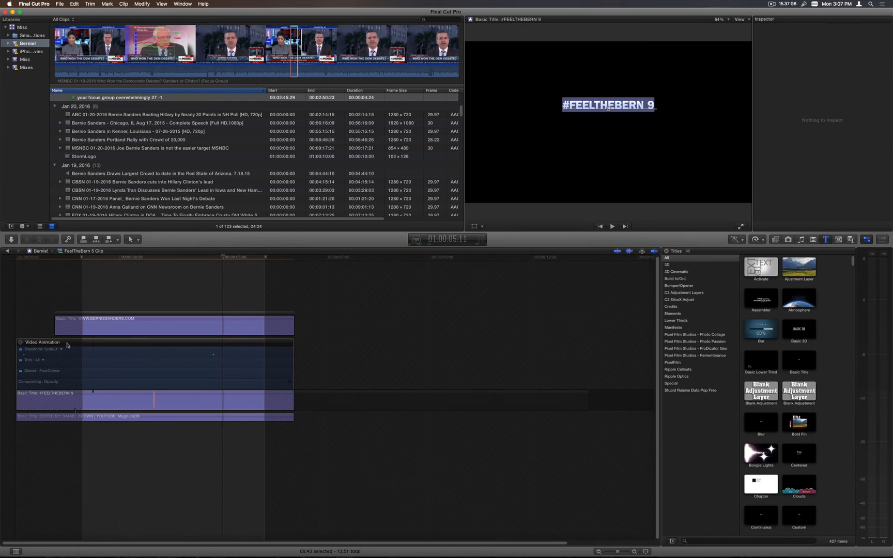
click(153, 401)
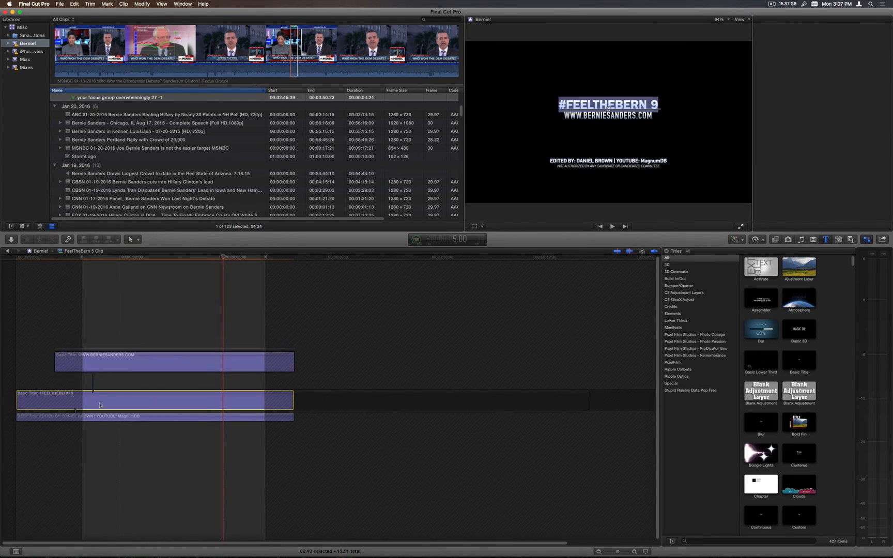
- Highlight the word YOUTUBE in the EDITED BY credit title and inspect its font and Face settings
click(150, 422)
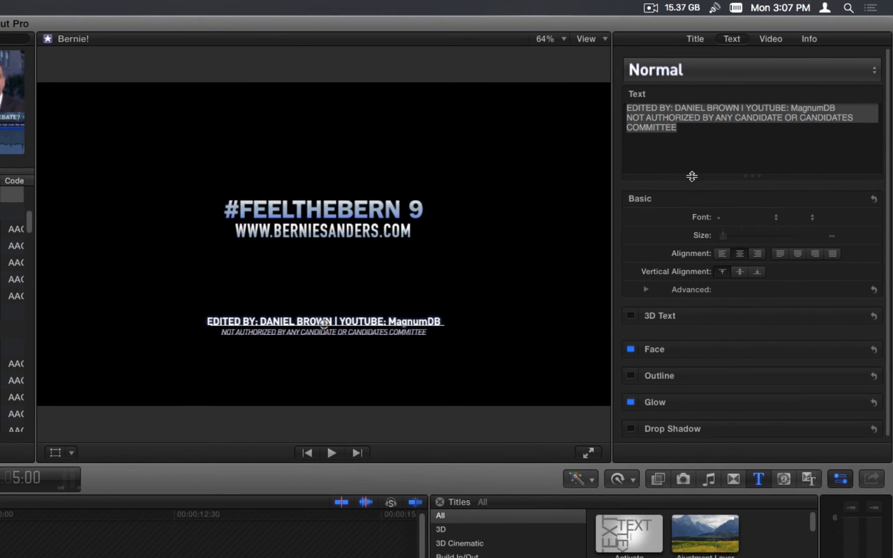
click(445, 321)
drag(445, 320, 397, 318)
click(382, 317)
double_click(378, 316)
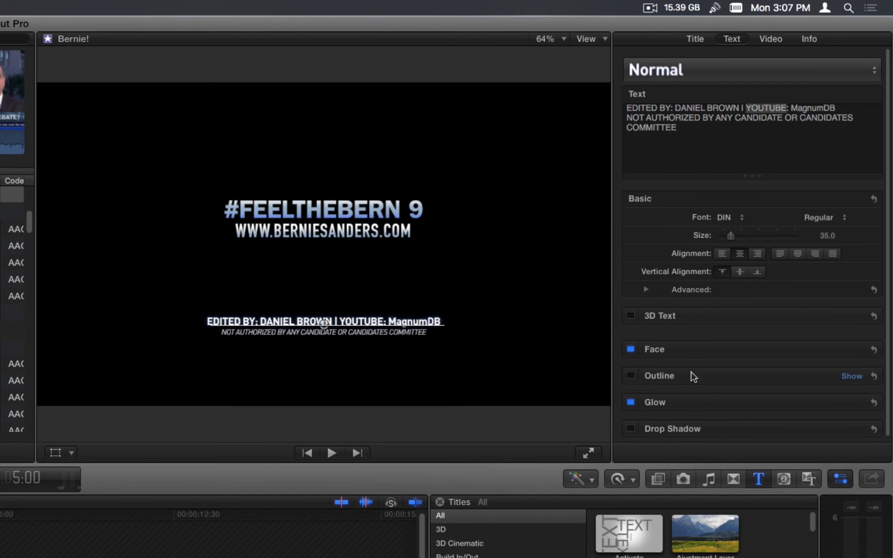
click(852, 350)
scroll(786, 352, down, 1)
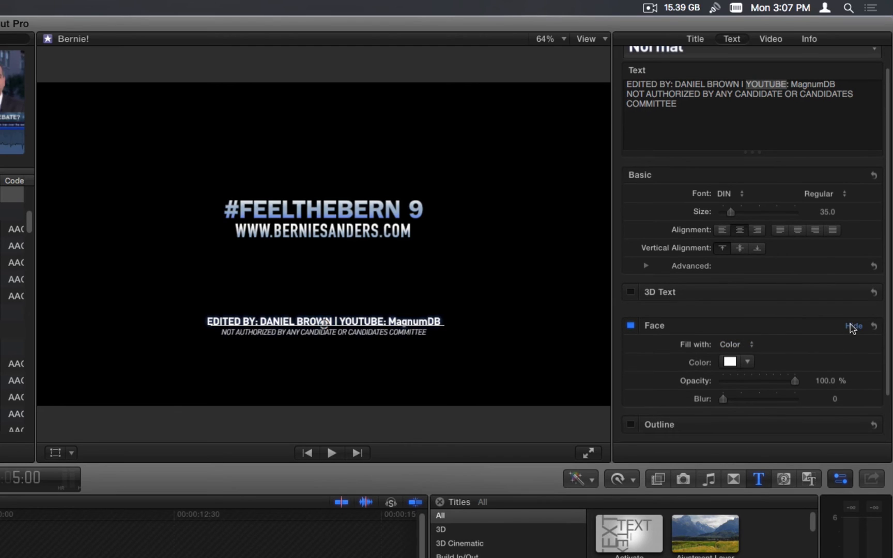
click(853, 325)
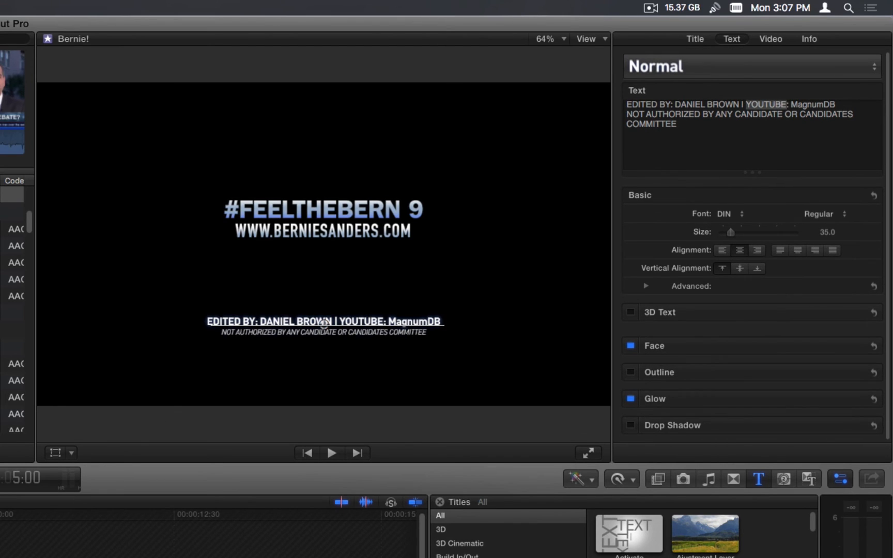
- Return to the main timeline and scrub from the start of the closing transition into the end credits
key(super+[)
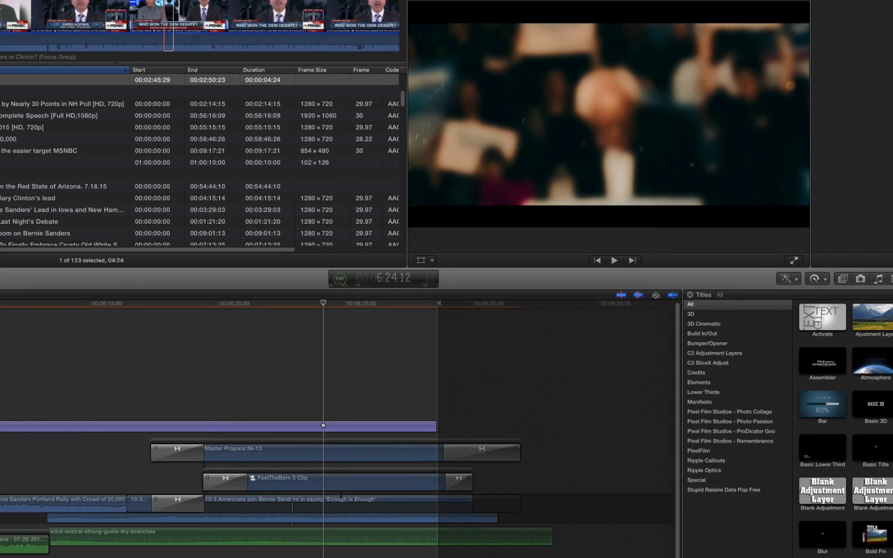
click(316, 305)
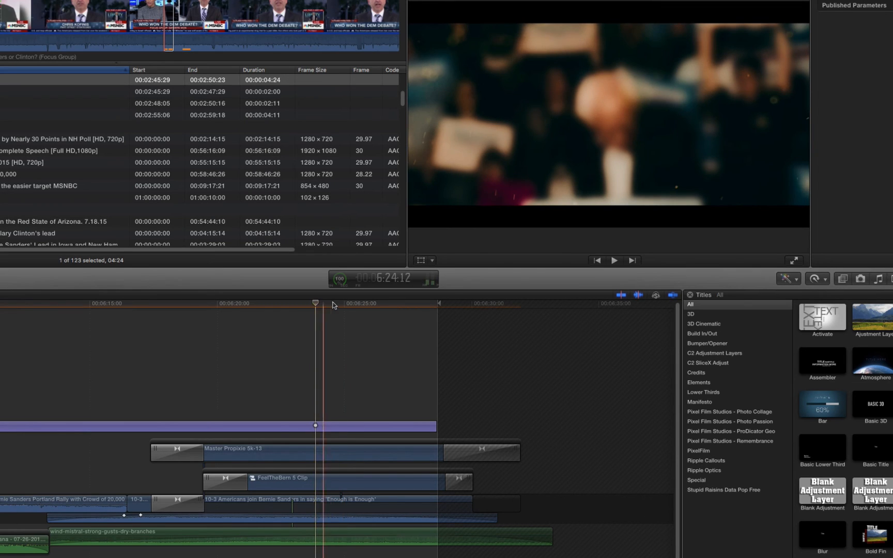
click(333, 305)
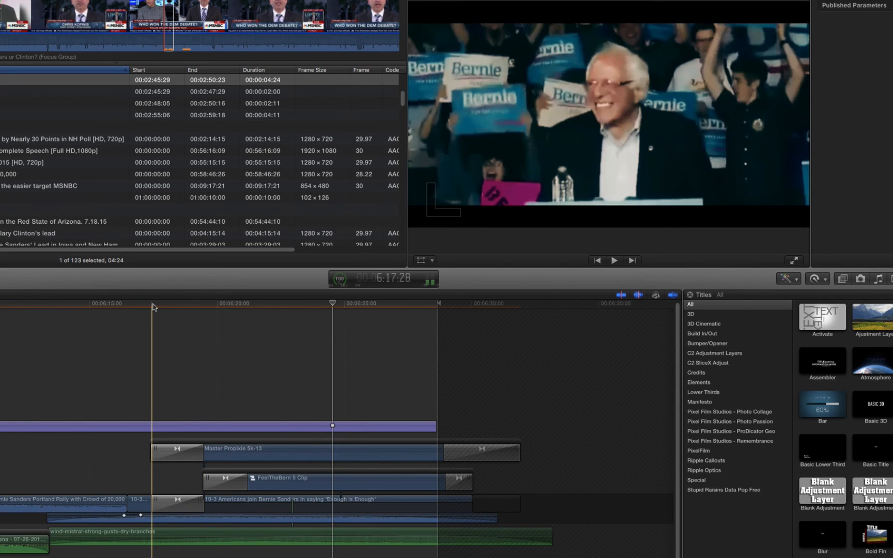
click(150, 304)
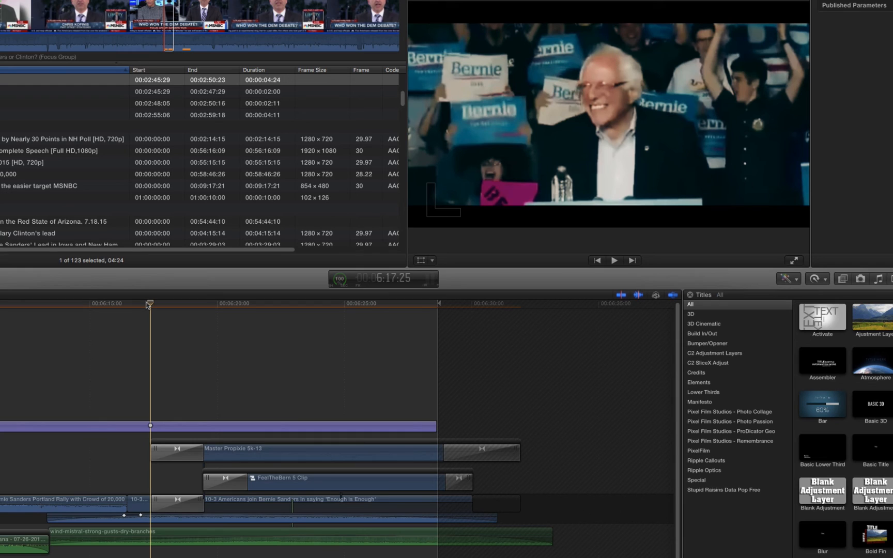
drag(149, 304, 234, 305)
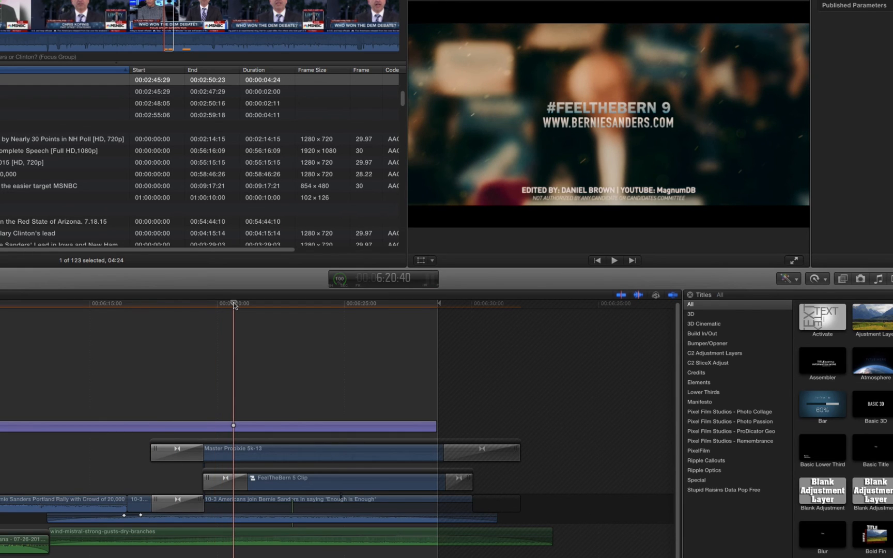
- Select the Cross Dissolve before the closing "Enough is Enough" clip and review the end credits across it
click(182, 505)
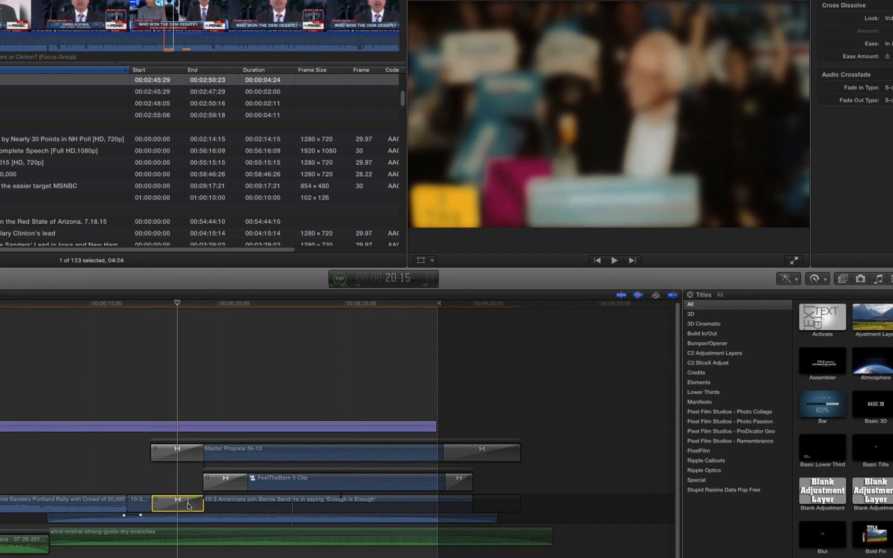
drag(133, 305, 380, 379)
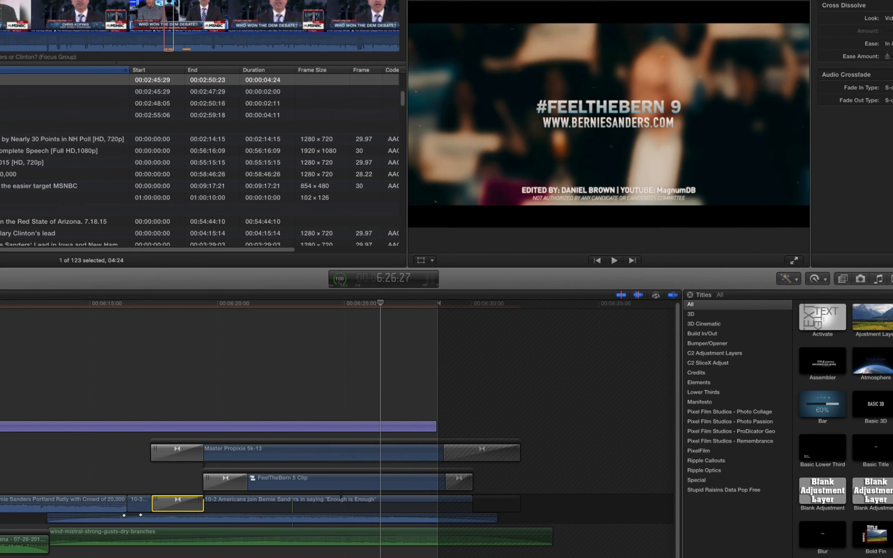
key(super+[)
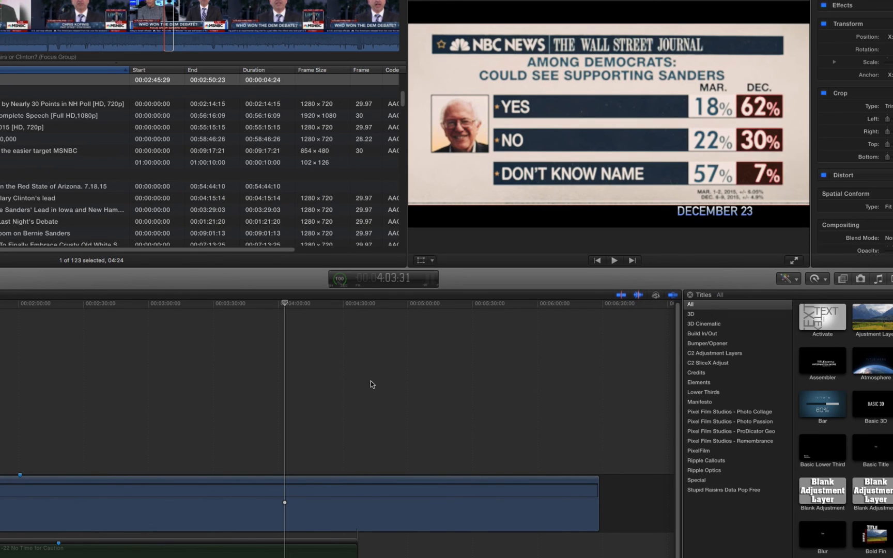
key(super+])
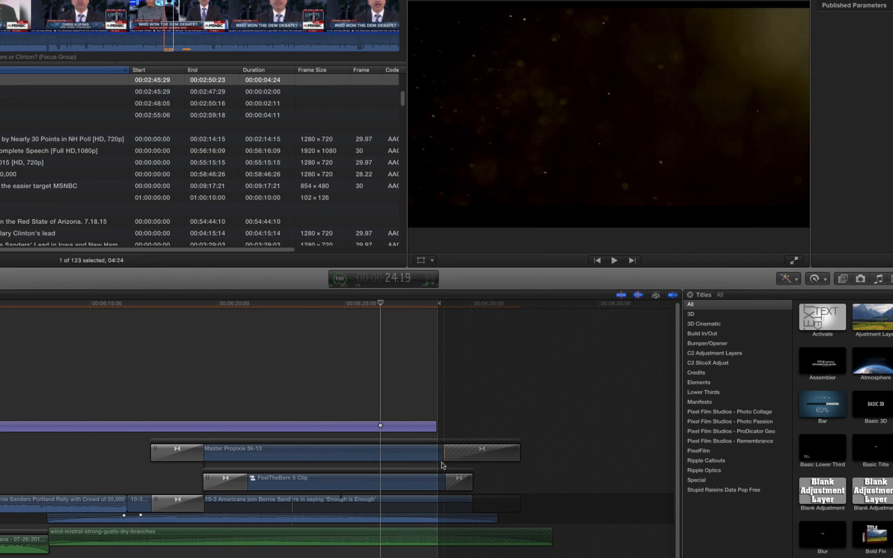
- Return to the FeelTheBern 9 - The Sandstorm Cometh timeline and extend the end of its compound clip to the full length
key(super+])
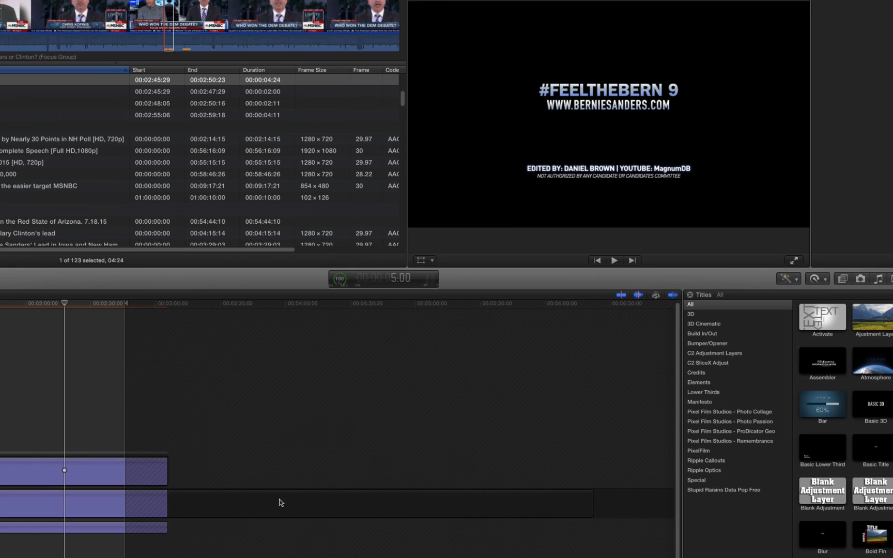
key(super+[)
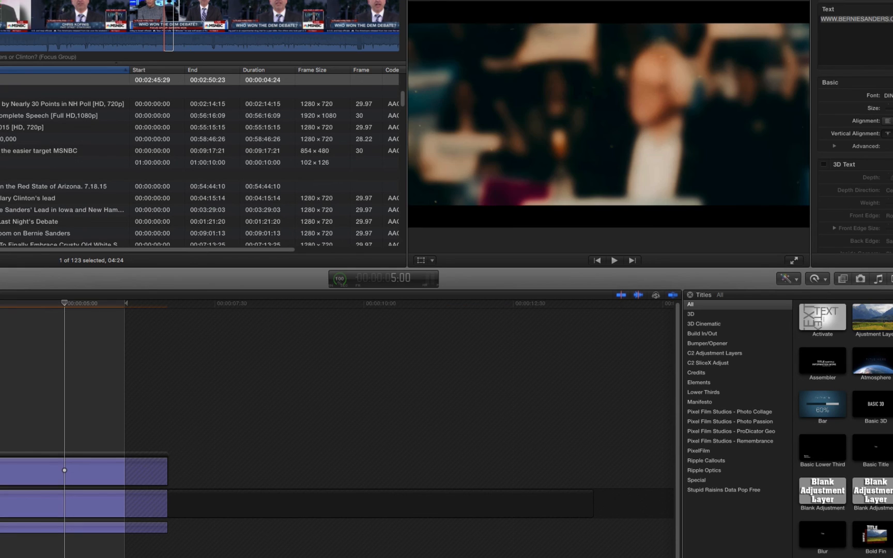
key(super+])
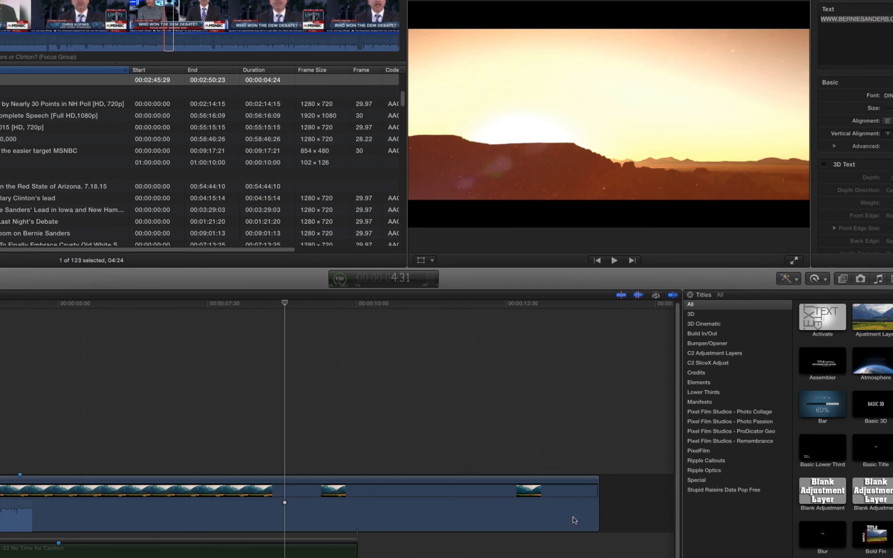
click(597, 513)
drag(598, 514, 613, 515)
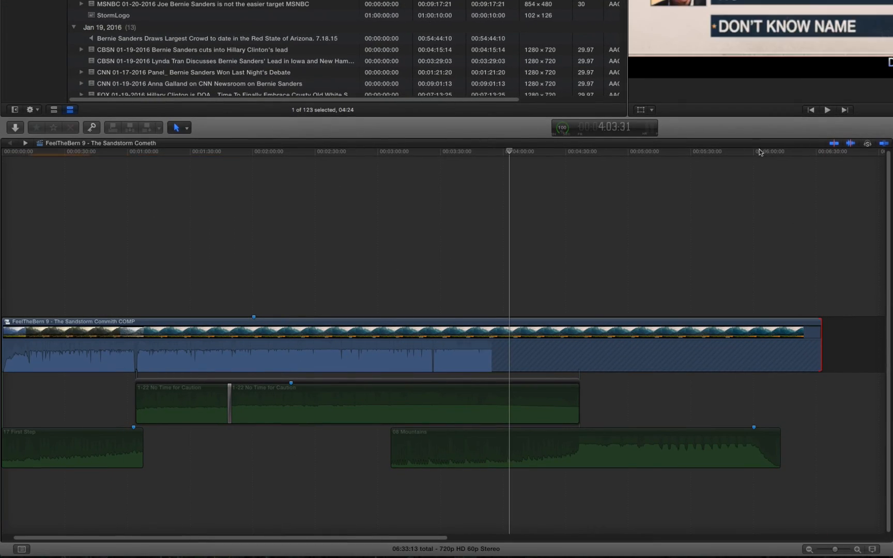
- Play the closing section from about 5:50 to check how the 08 Mountains music ends against the picture
click(738, 152)
mouse_move(737, 154)
mouse_down()
mouse_move(755, 156)
mouse_move(746, 160)
mouse_up()
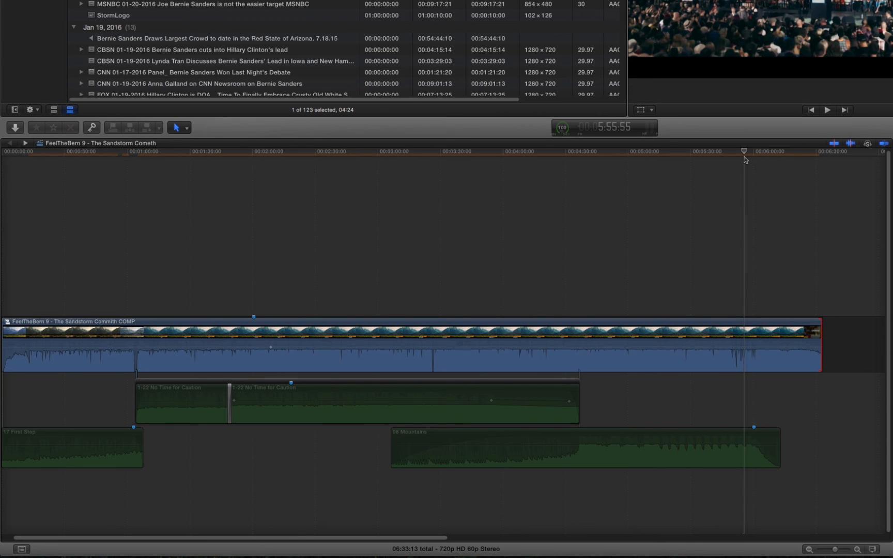
key(space)
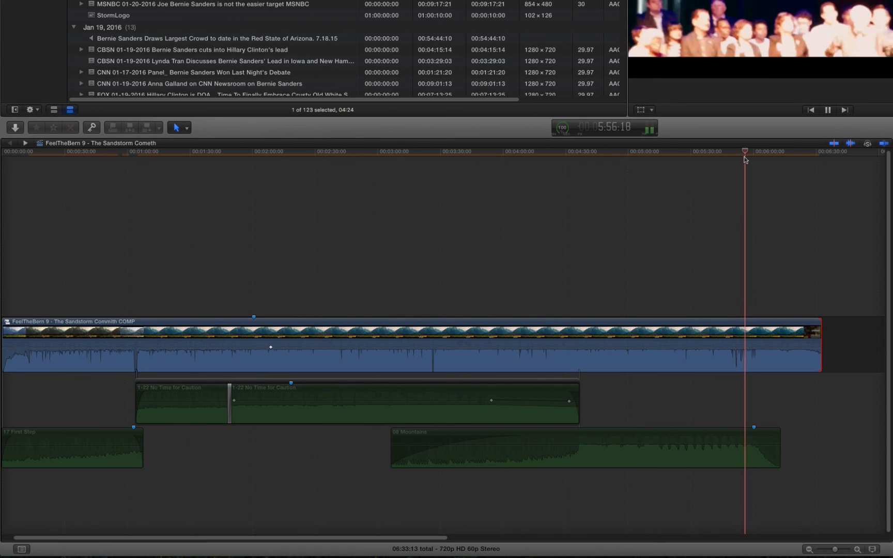
click(667, 448)
click(738, 152)
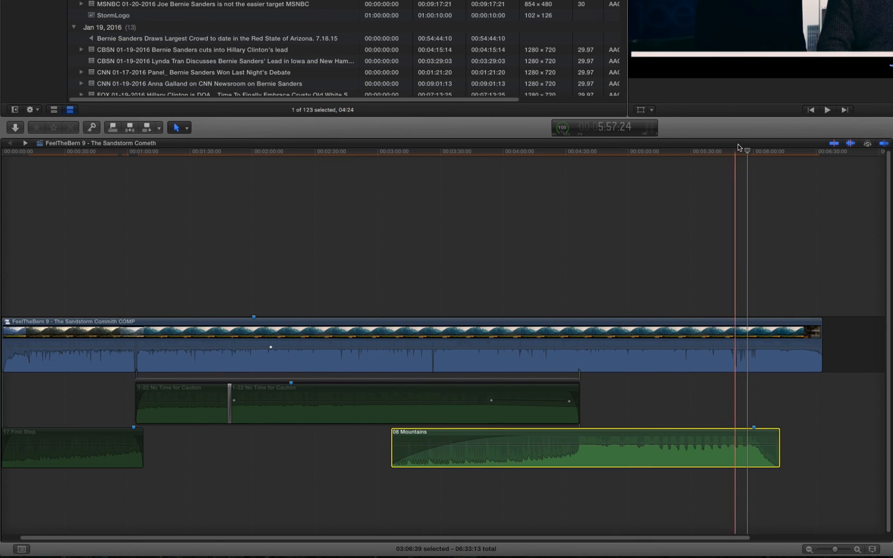
key(space)
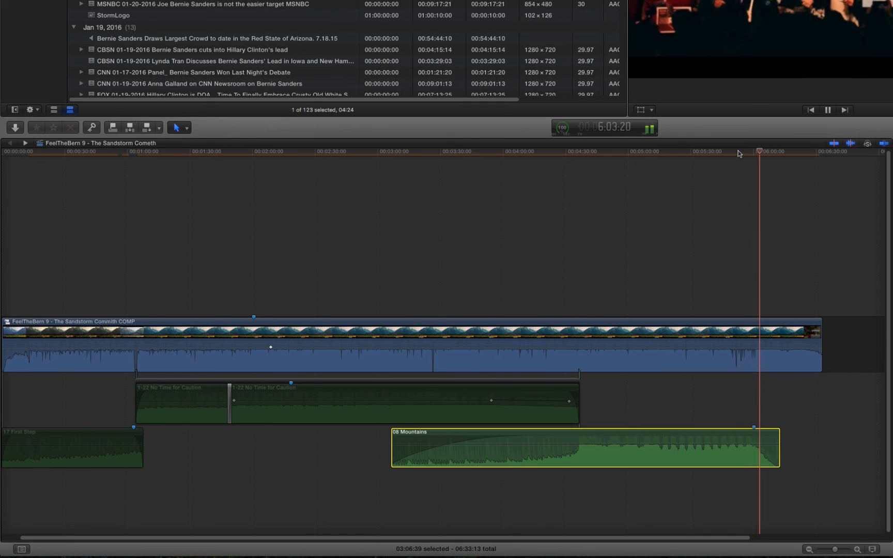
key(space)
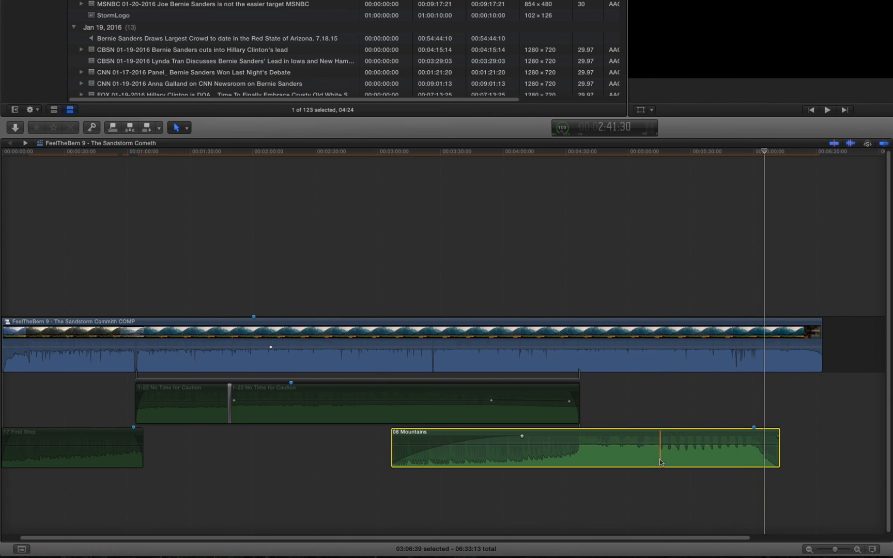
- Try shifting the 08 Mountains music later so its marker meets the playhead, and play the passage from about 4:30
drag(660, 461, 673, 463)
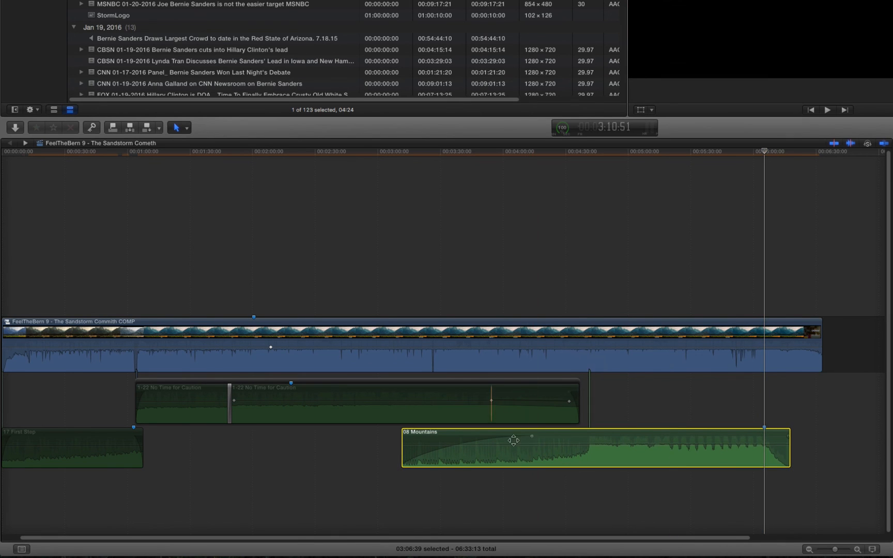
click(558, 416)
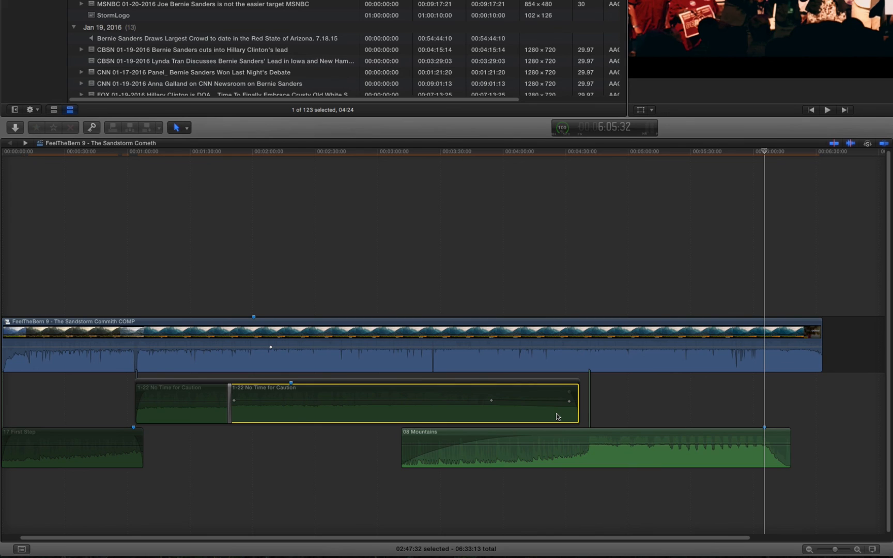
click(569, 153)
key(space)
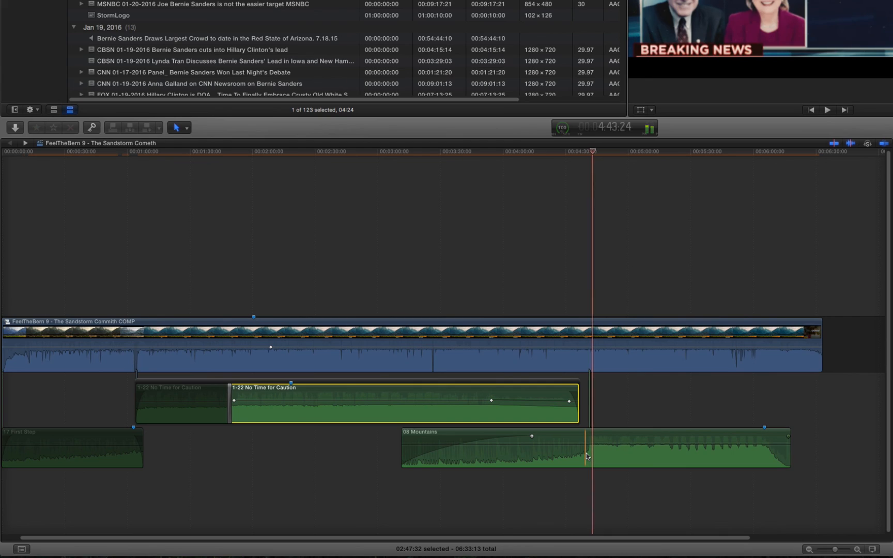
key(space)
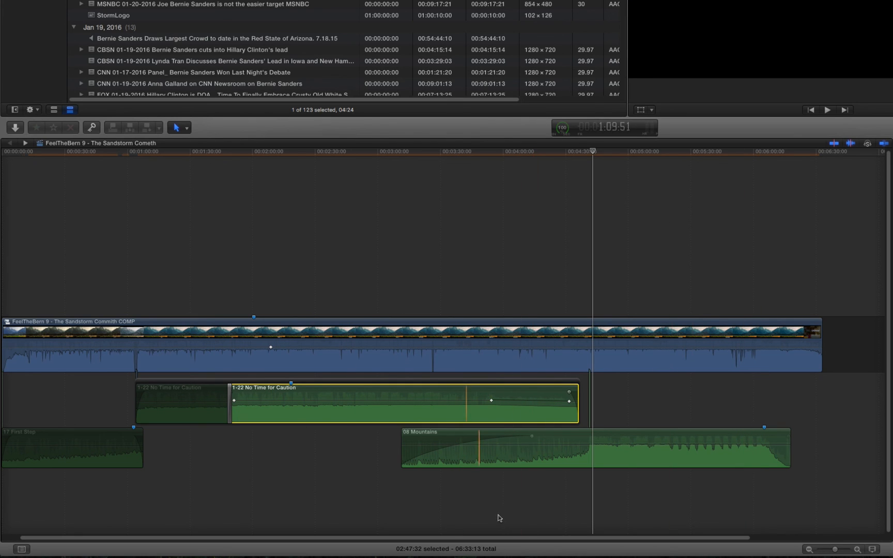
drag(514, 537, 496, 537)
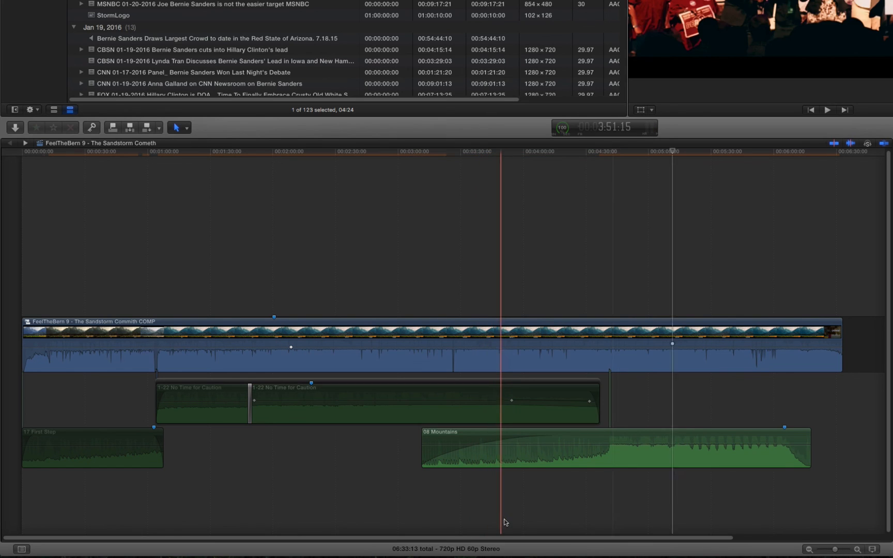
- Undo the recent changes back through the shift of the 08 Mountains music clip
key(super+z)
key(super+z)
key(super+z)
key(super+z)
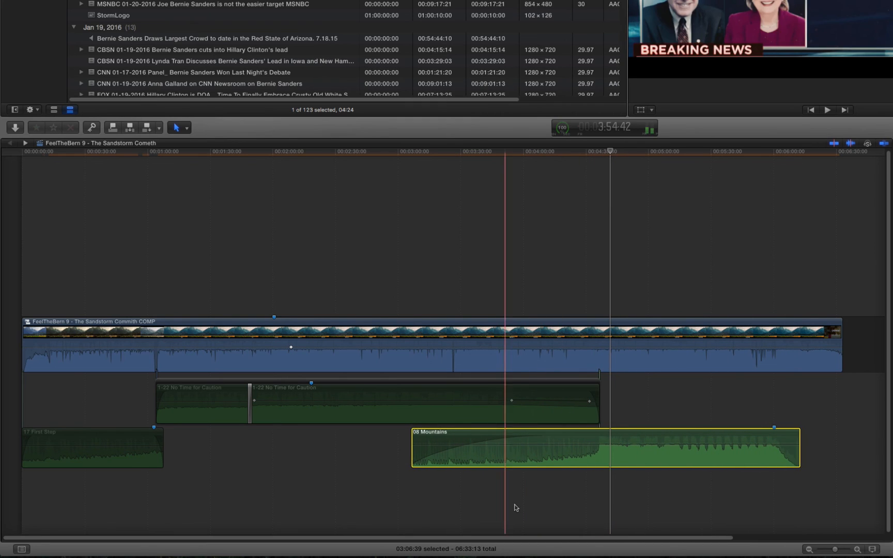
- Select all the music clips beneath the compound clip: 17 First Step, both No Time for Caution pieces and 08 Mountains
drag(511, 505, 22, 385)
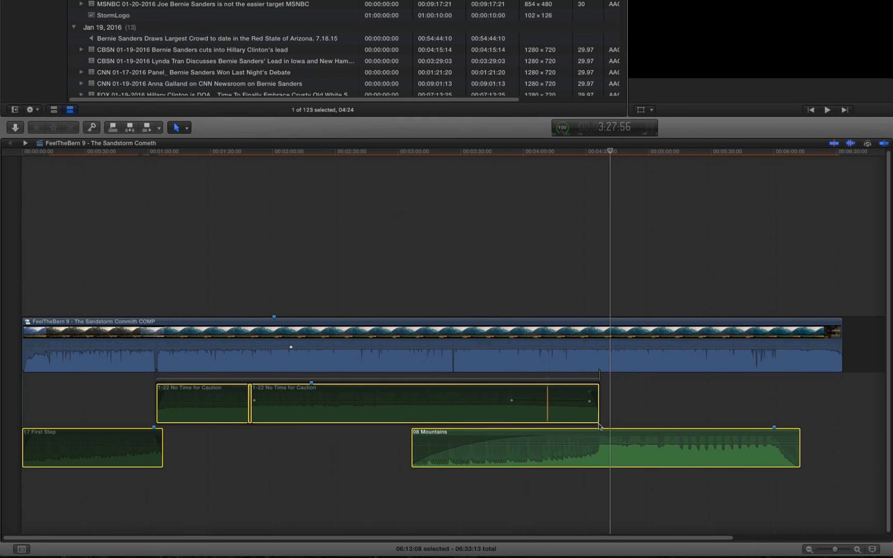